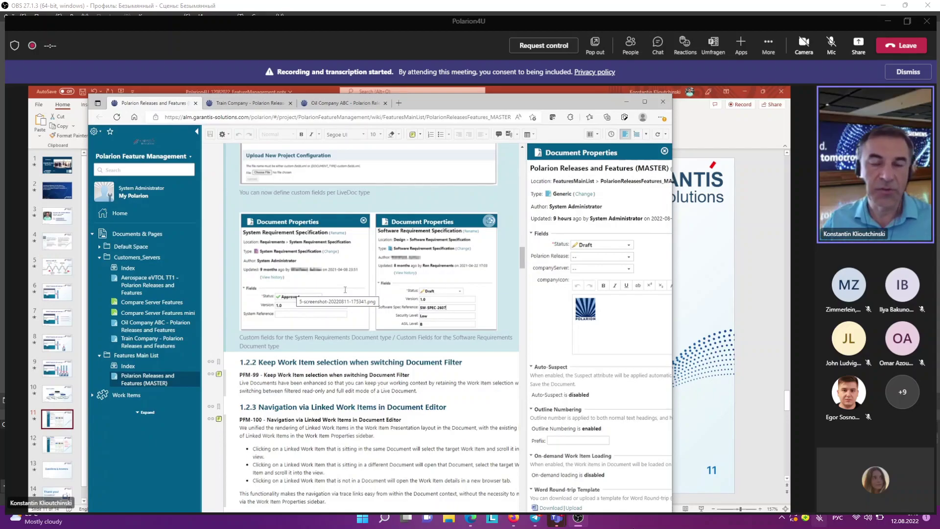
Step: Open the Aerospace eVTOL TT1 releases document, then the Oil Company ABC releases document
left_click(589, 259)
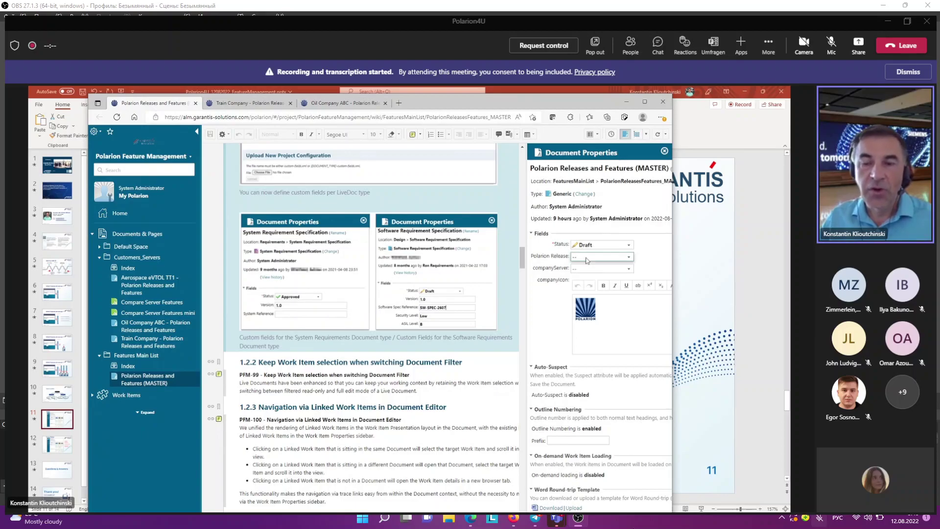
left_click(562, 311)
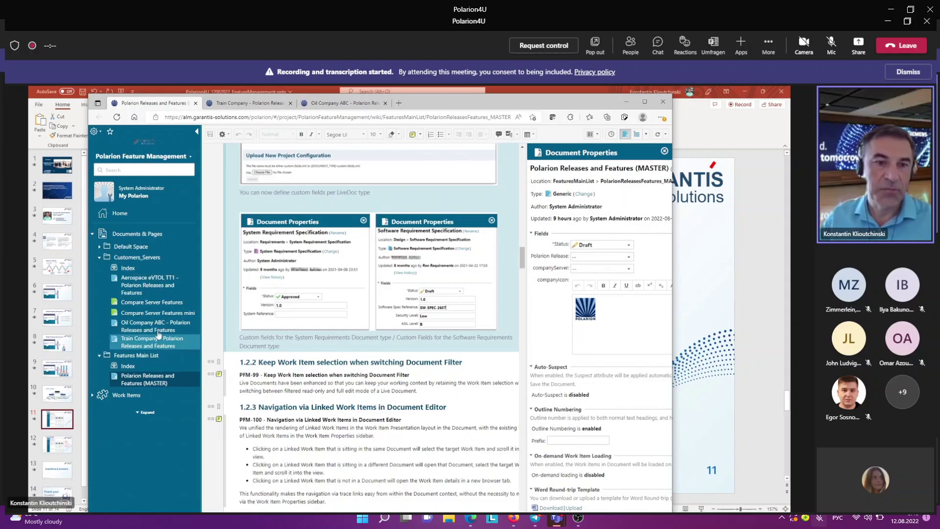
left_click(146, 290)
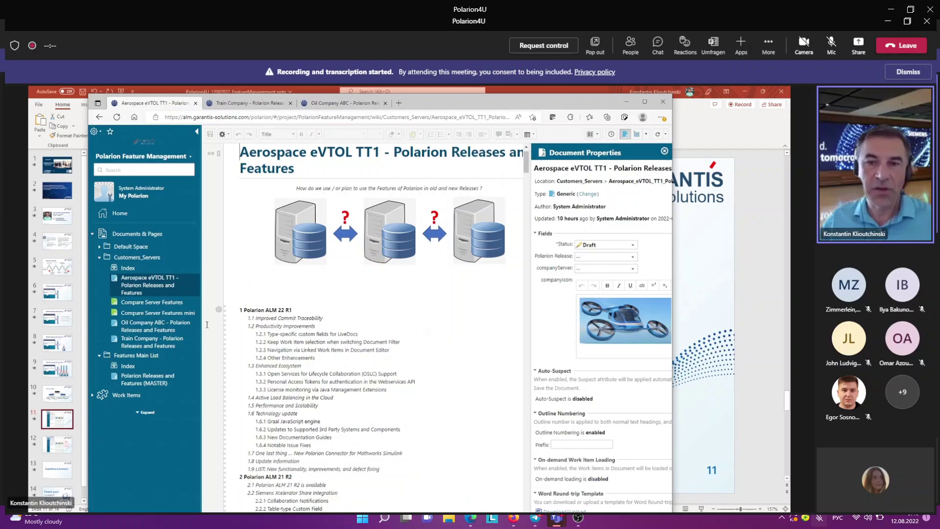
scroll(247, 360, "down", 6)
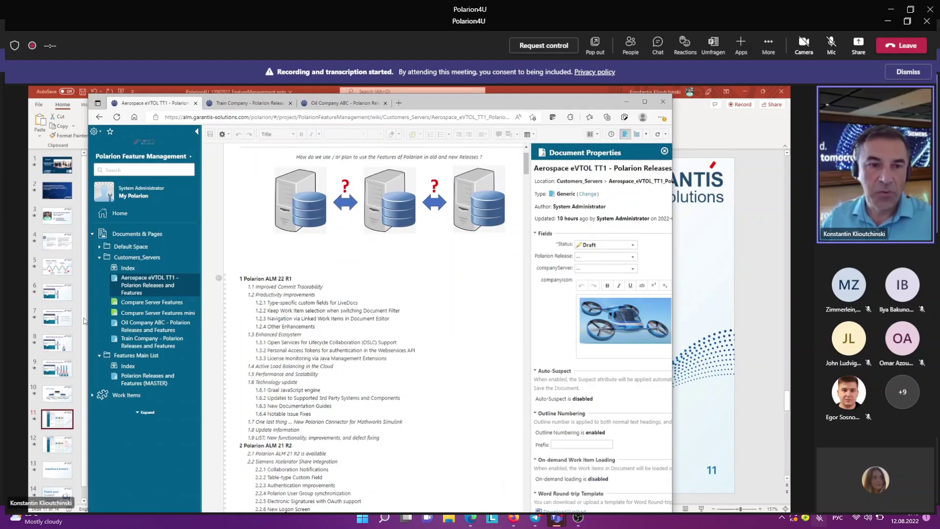
left_click(147, 325)
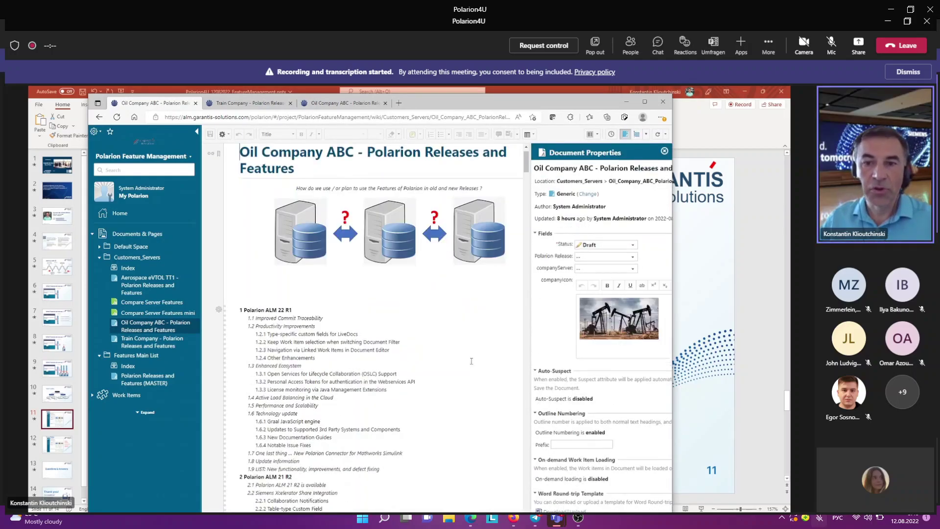
scroll(471, 361, "down", 1)
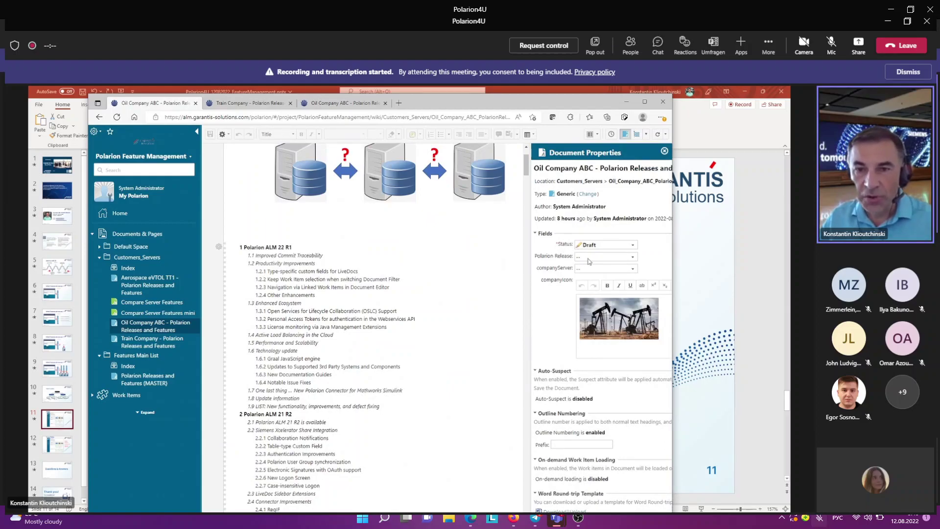
Step: Set Oil Company ABC's Polarion Release to 21R2, leave companyServer empty, and save
left_click(590, 258)
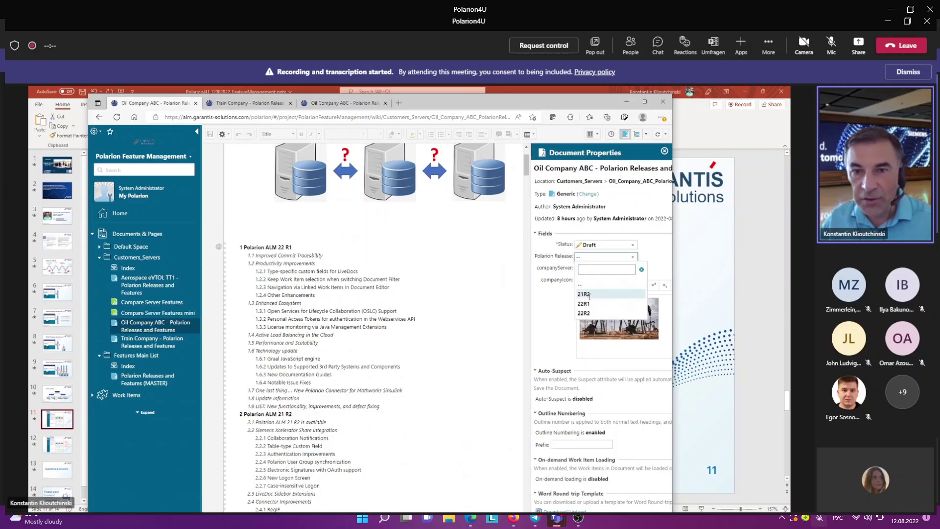
left_click(589, 295)
left_click(589, 271)
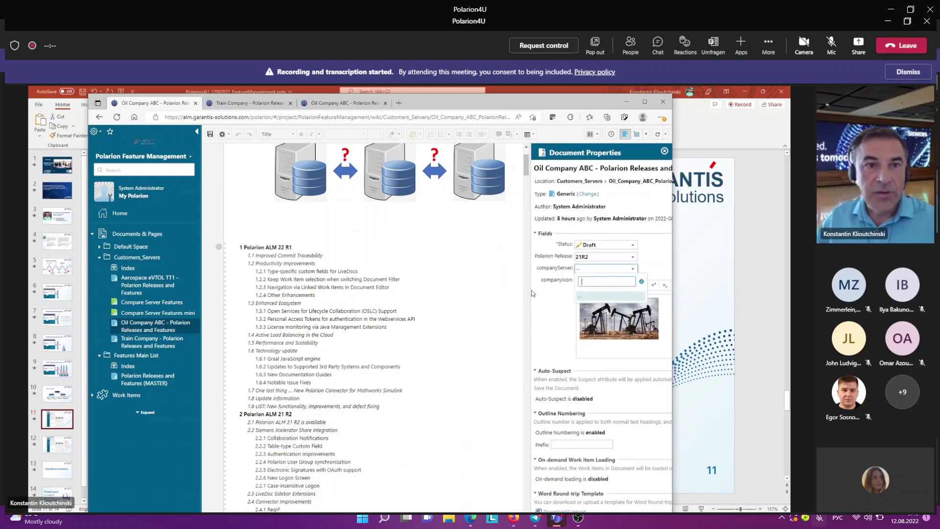
left_click(210, 135)
left_click(210, 135)
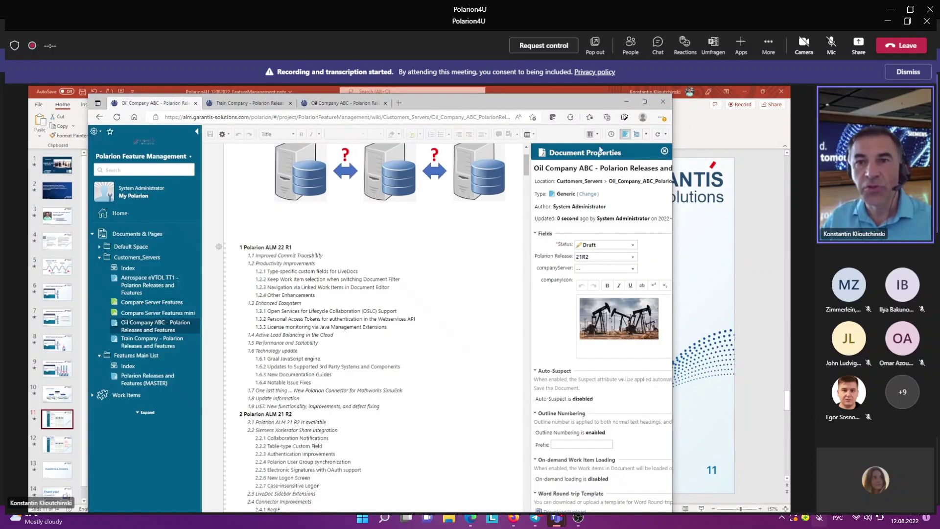
left_click(597, 137)
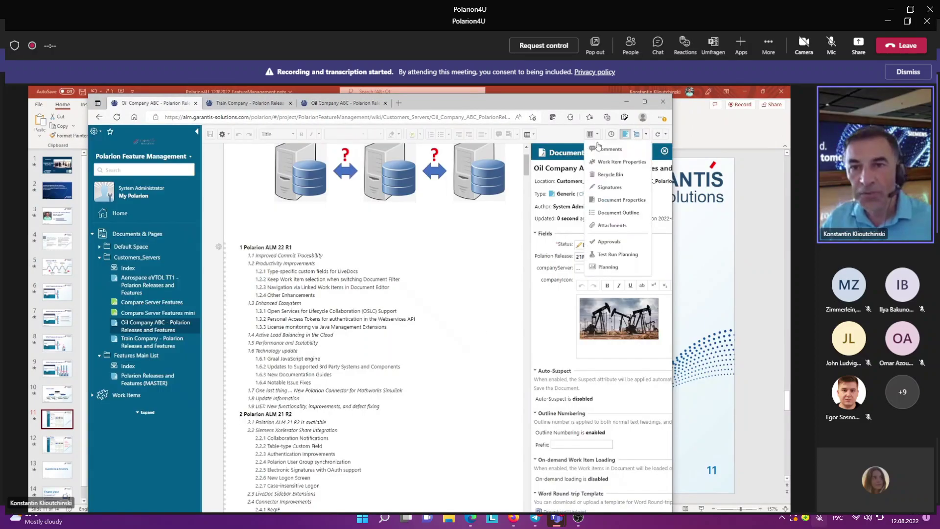
Step: Show Work Item Properties in the side panel and scroll to PFM-339 Improved Commit Traceability
left_click(613, 163)
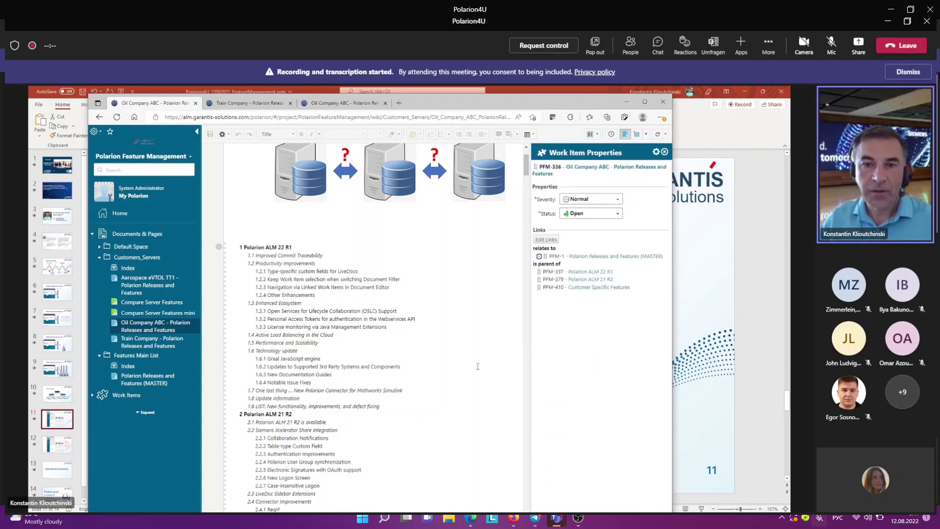
scroll(484, 348, "down", 1)
scroll(478, 367, "down", 8)
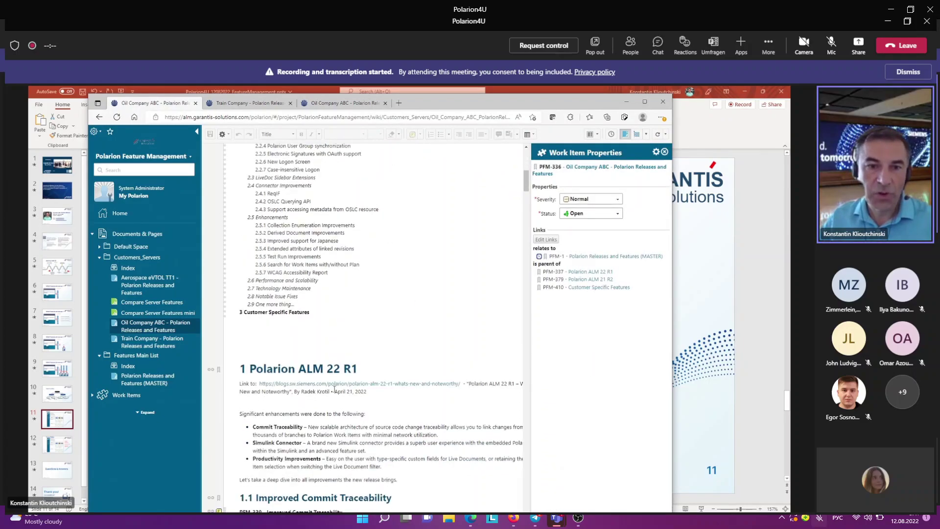
scroll(297, 400, "down", 10)
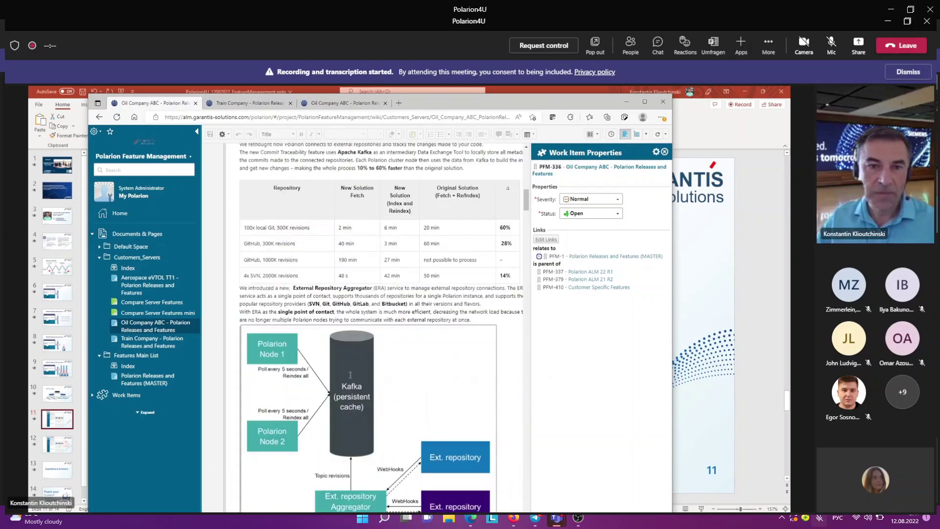
scroll(350, 374, "down", 15)
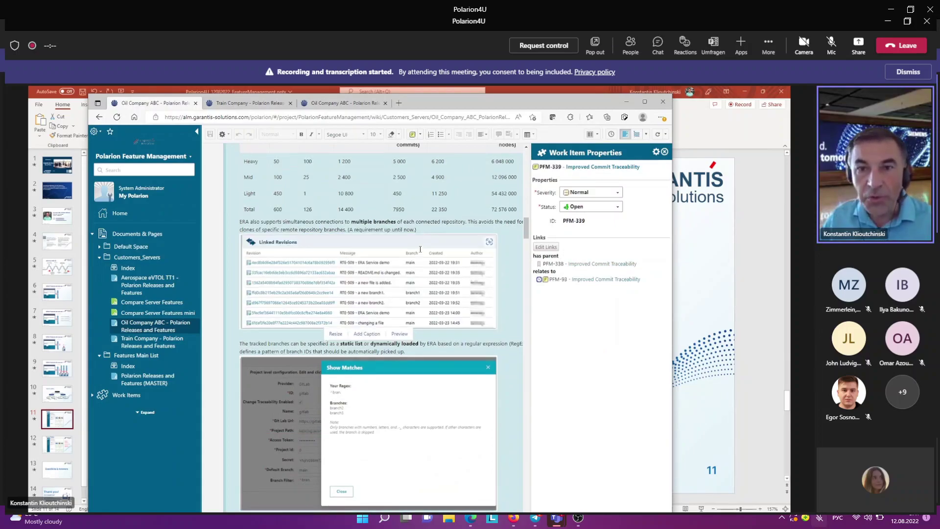
scroll(420, 249, "up", 5)
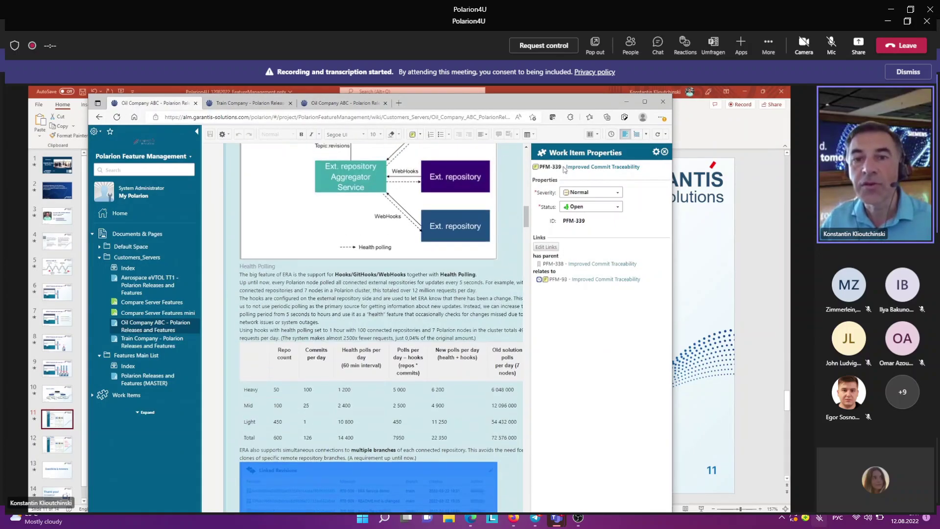
Step: Open PFM-339 Improved Commit Traceability as its own page and scroll to Customer Feedback
right_click(566, 168)
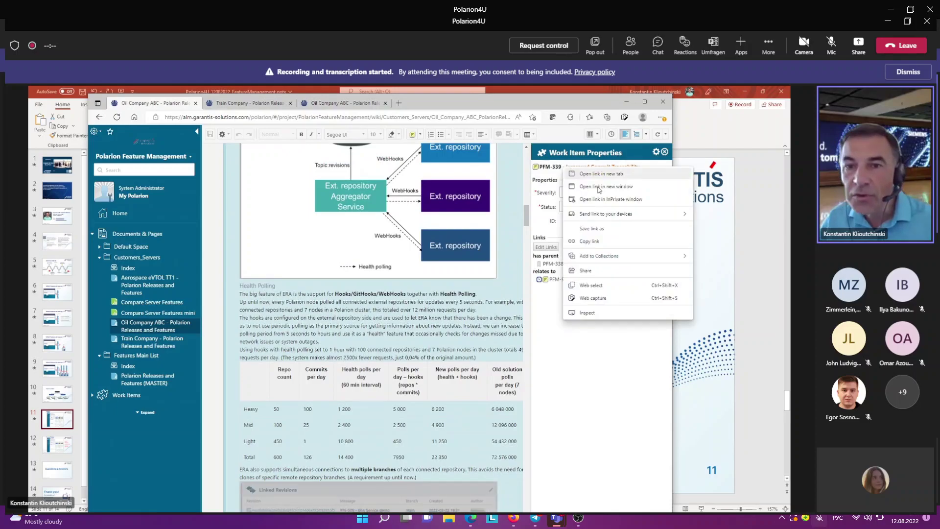
key("Escape")
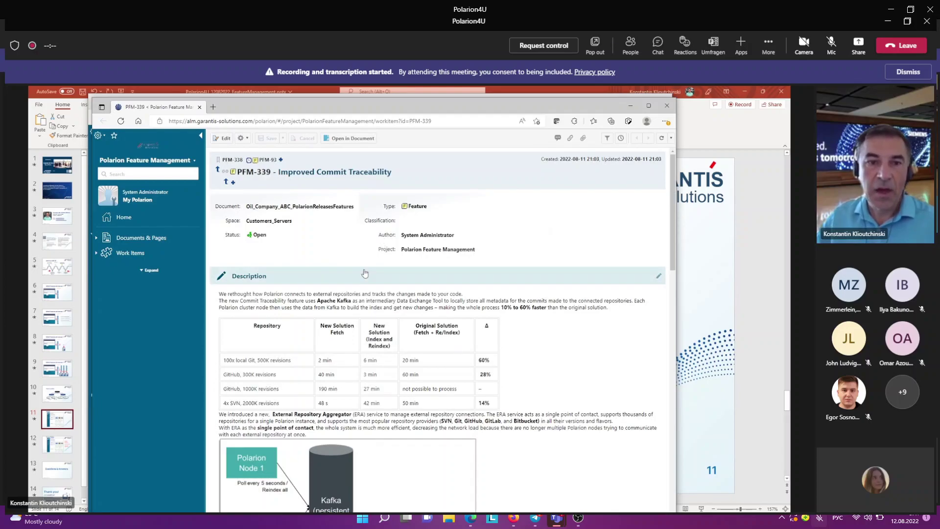
scroll(365, 275, "down", 1)
scroll(365, 276, "down", 3)
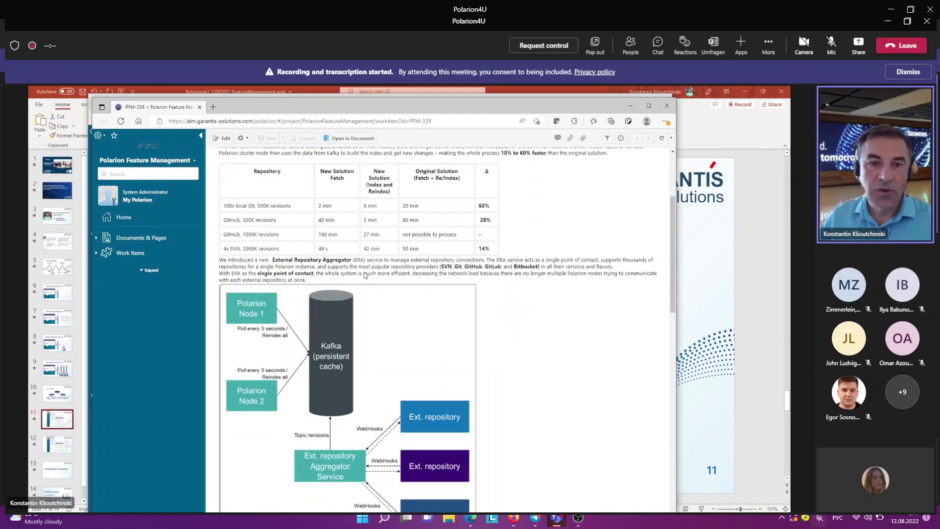
scroll(366, 282, "down", 10)
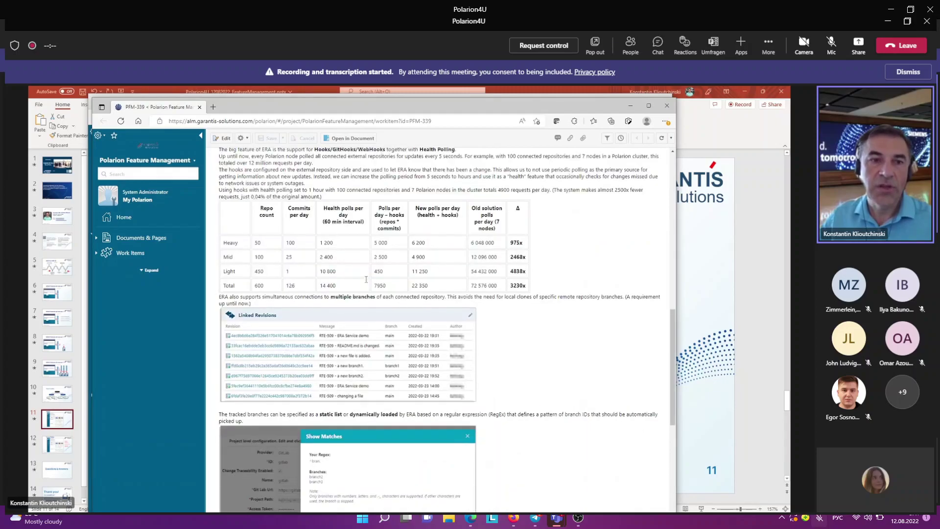
scroll(367, 280, "down", 7)
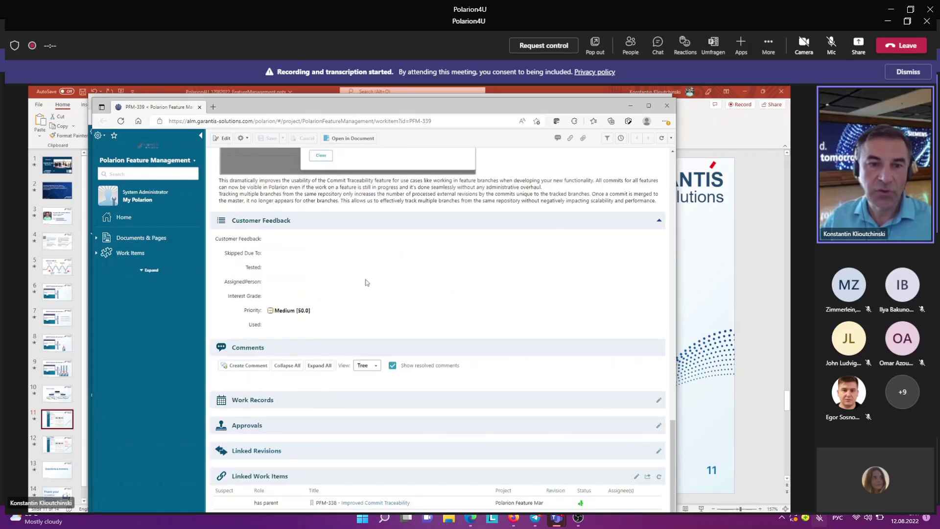
scroll(367, 282, "down", 2)
scroll(367, 280, "up", 3)
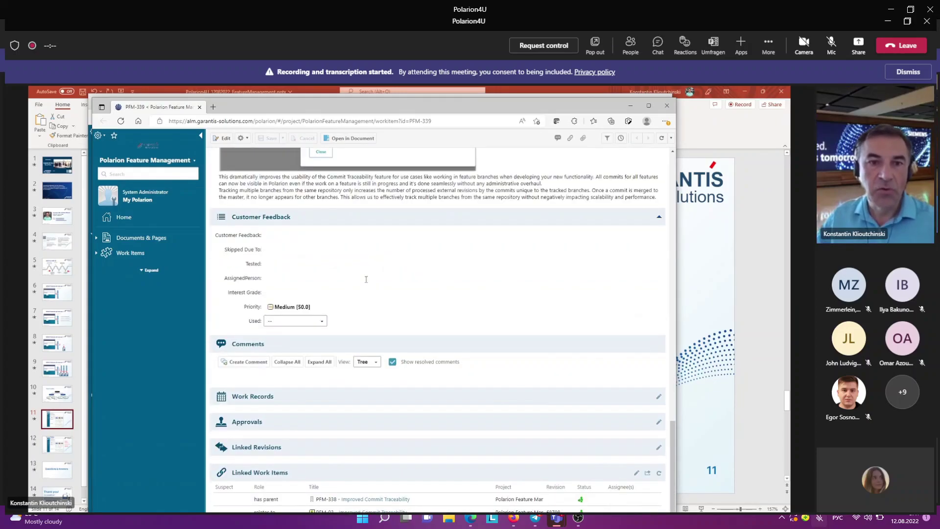
scroll(366, 279, "up", 3)
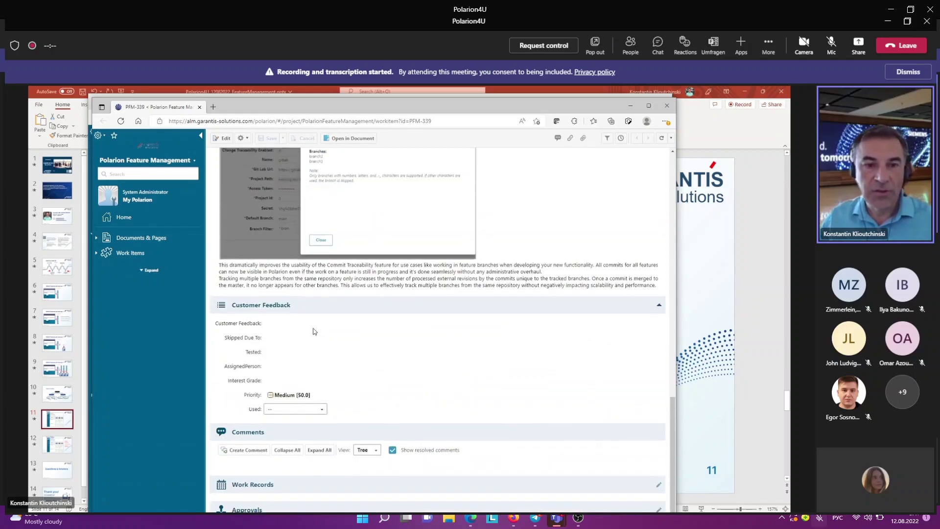
left_click(314, 332)
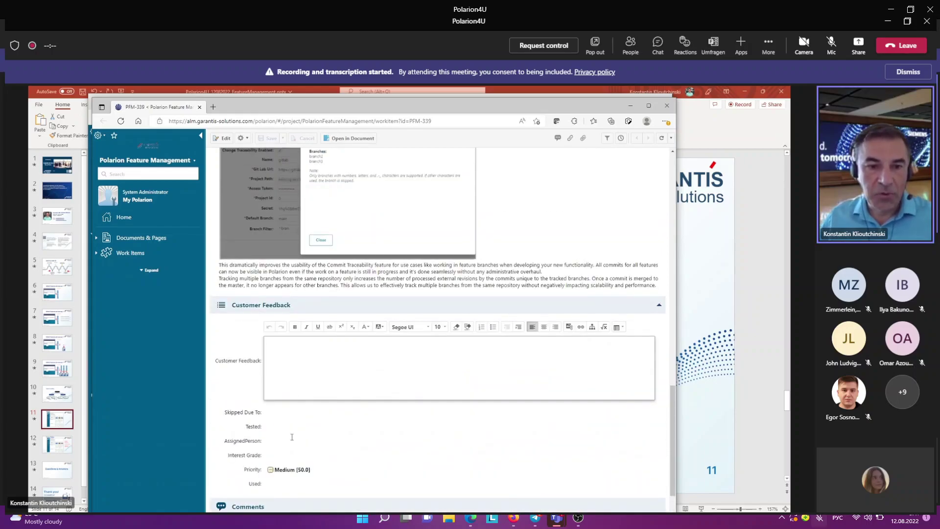
Step: Set PFM-339's Interest Grade to high interest and Used to Yes
left_click(277, 429)
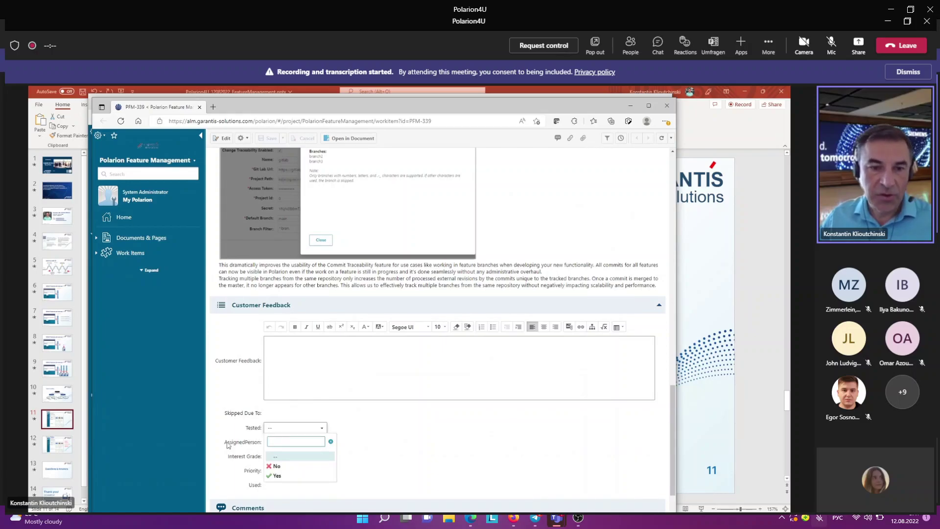
left_click(293, 457)
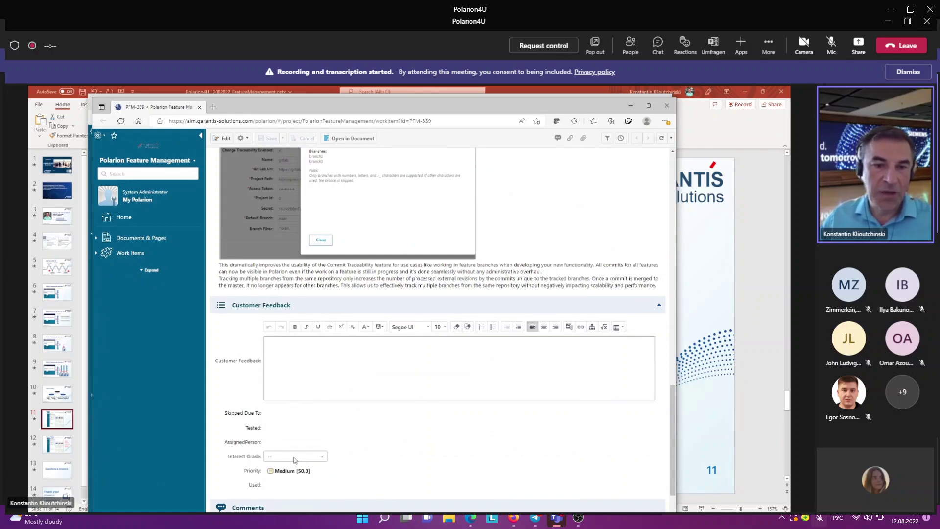
left_click(294, 457)
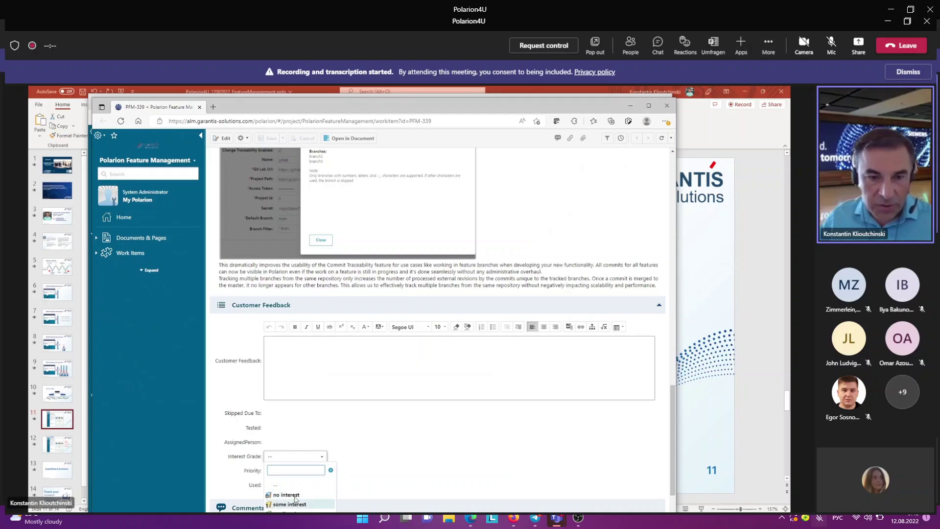
left_click(296, 502)
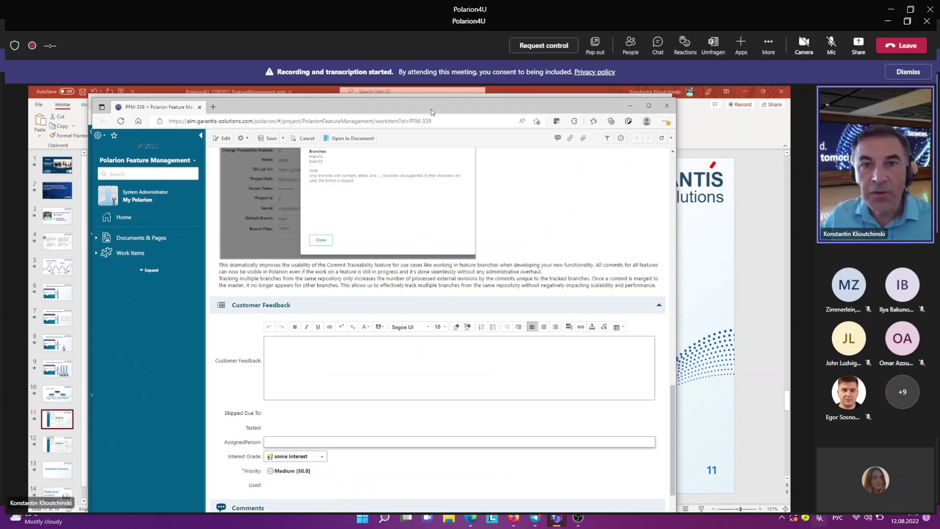
left_click_drag(431, 112, 428, 100)
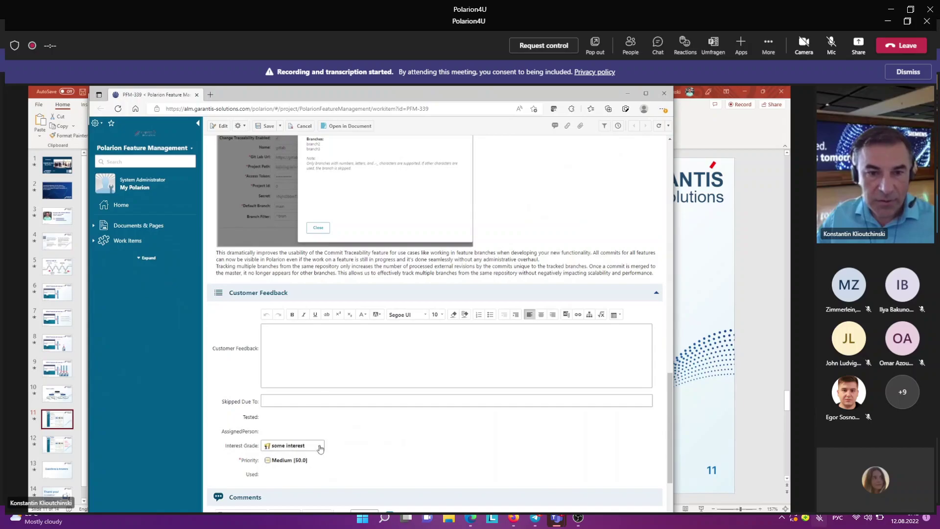
left_click(320, 449)
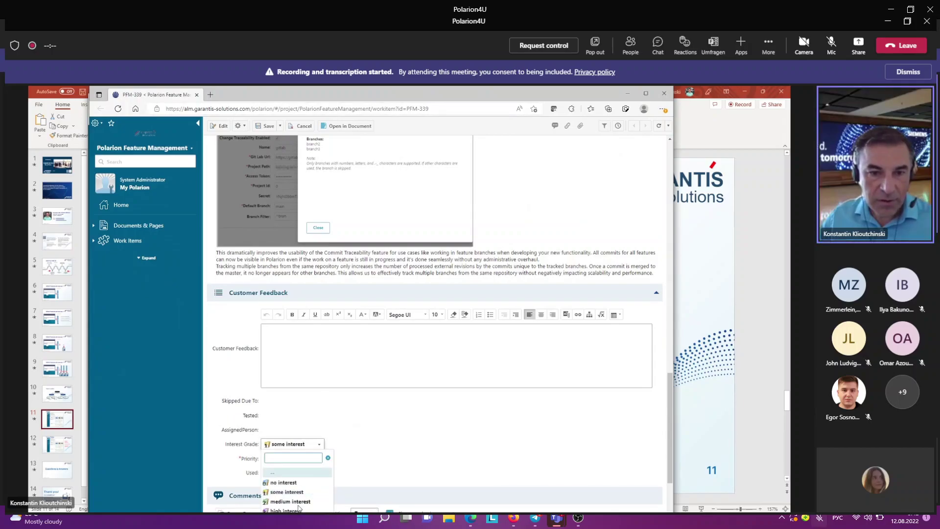
left_click(298, 509)
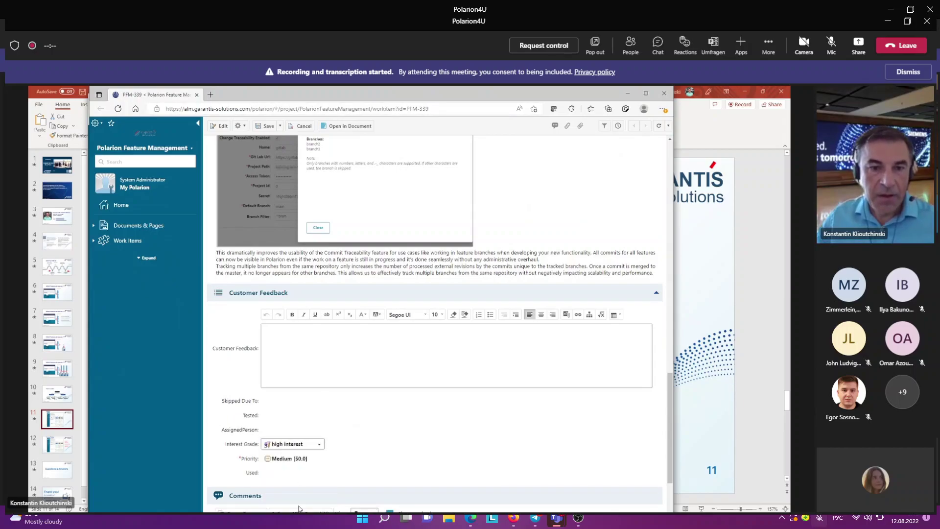
left_click(280, 474)
left_click(280, 476)
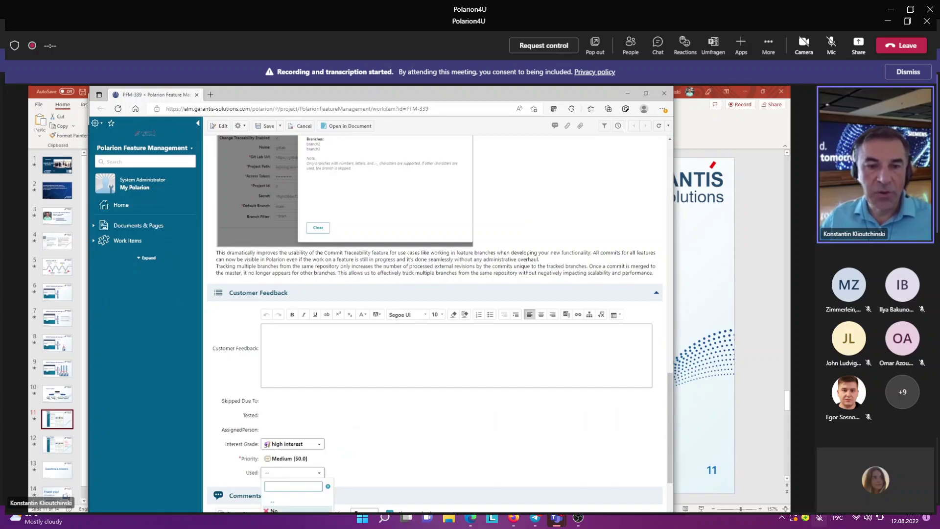
left_click(275, 511)
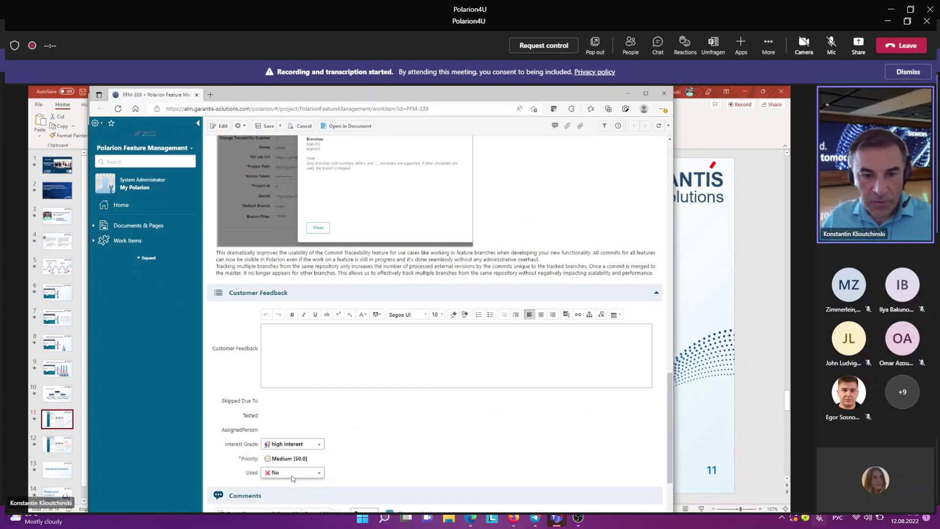
left_click(292, 476)
left_click(284, 519)
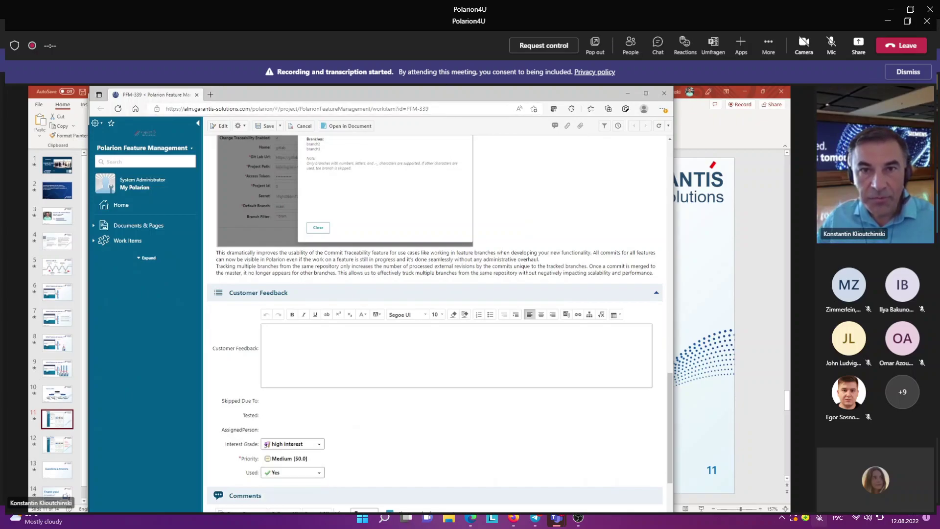
mouse_move(457, 96)
left_mouse_down()
mouse_move(457, 126)
mouse_move(451, 97)
left_mouse_up()
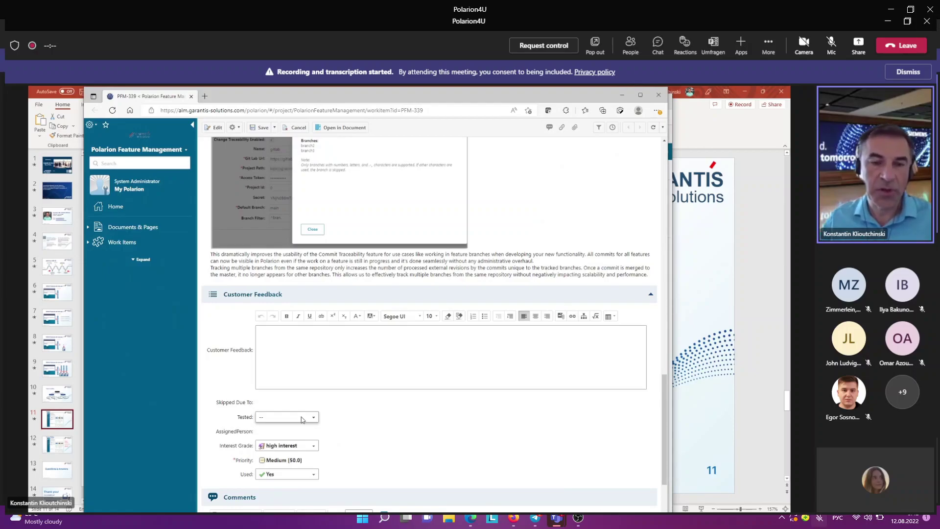
Step: Set Tested to Yes and enter the assignee's name in AssignedPerson
left_click(301, 417)
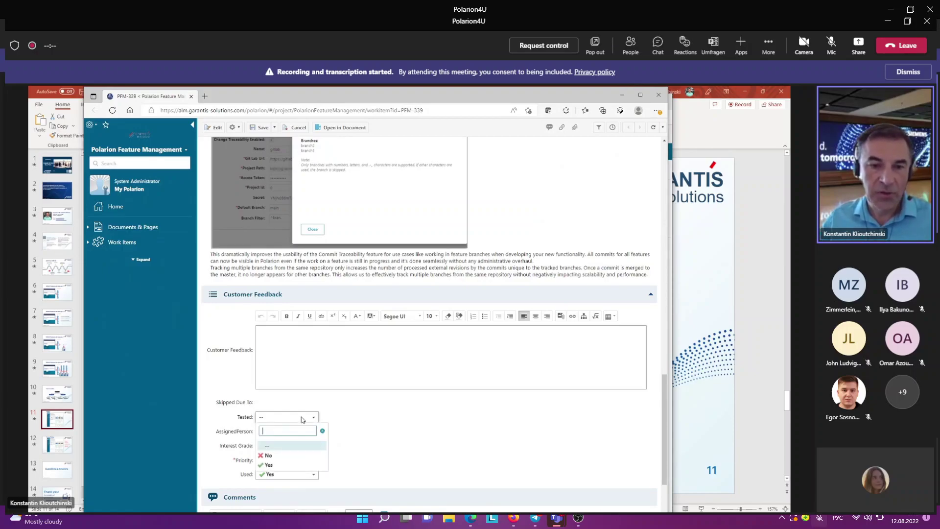
left_click(269, 465)
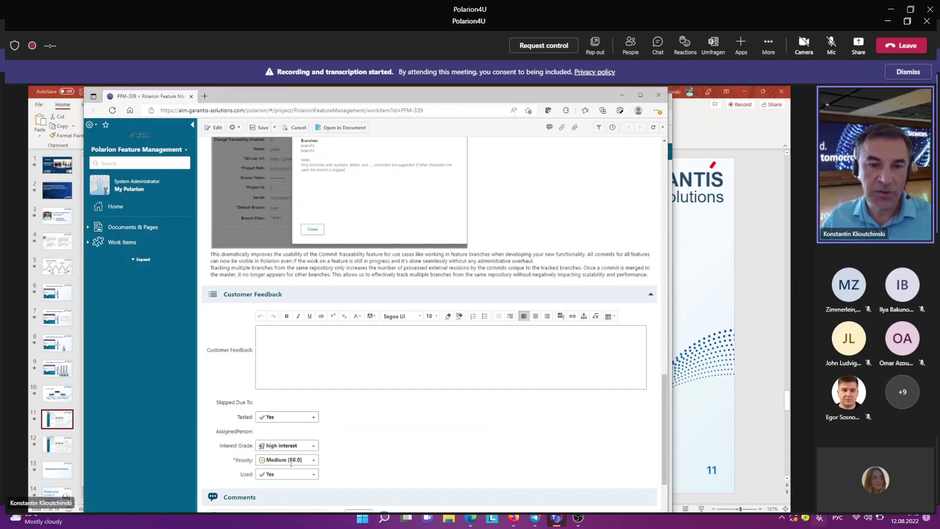
left_click(277, 432)
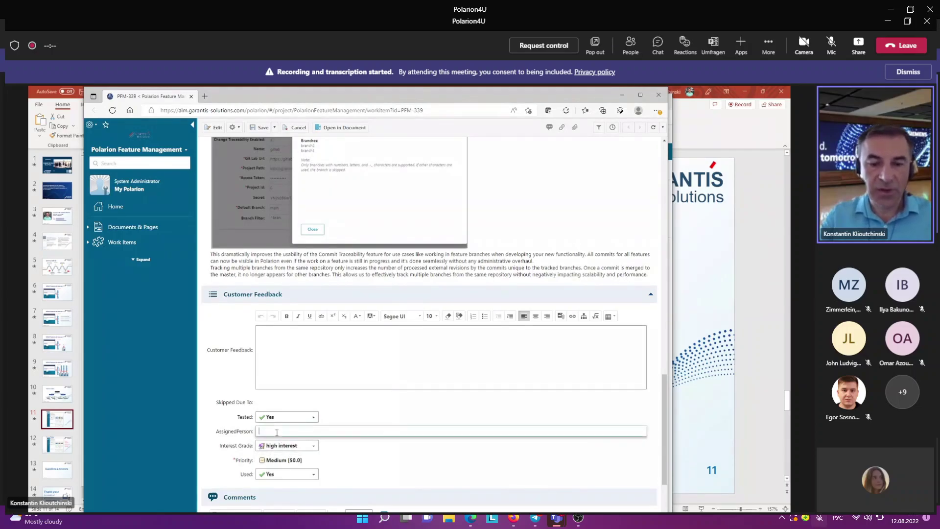
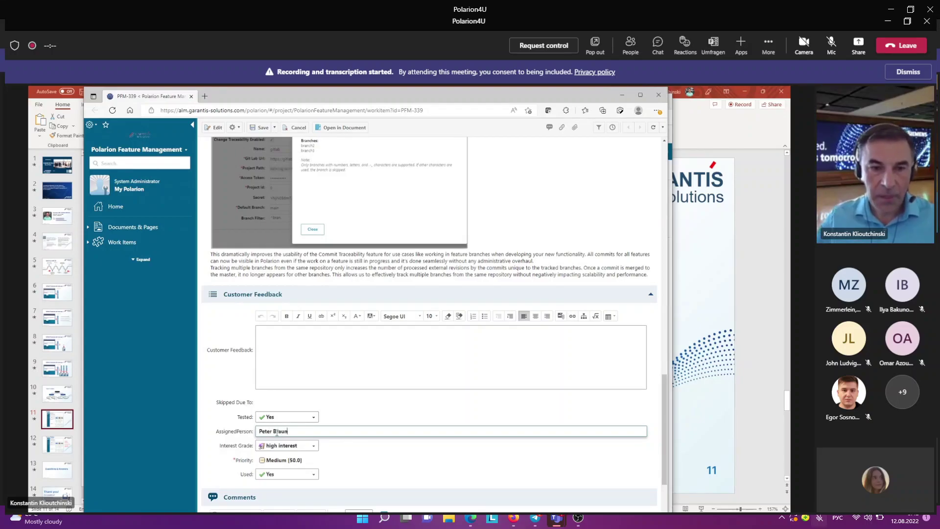
Step: Enter the feedback 'We plan to use in QA and REQ cepartments' and save the five changed fields
left_click(282, 357)
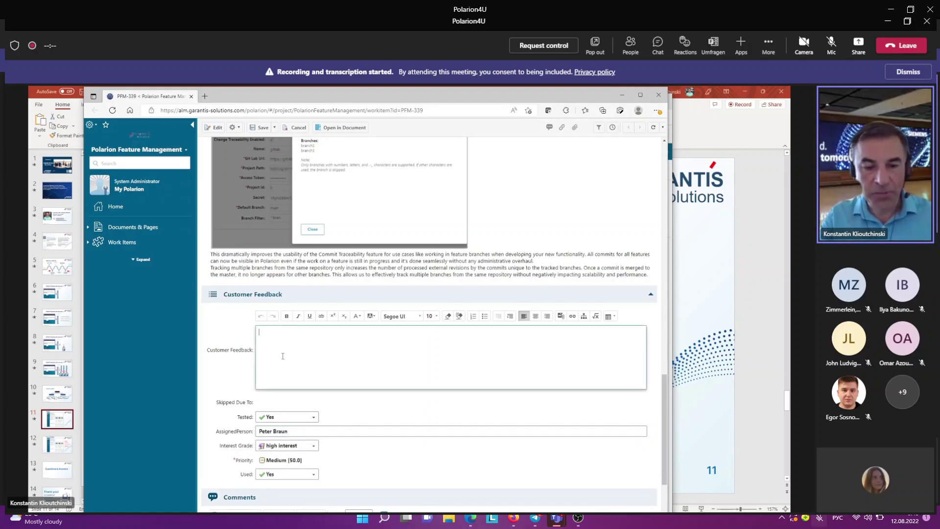
type("We pl")
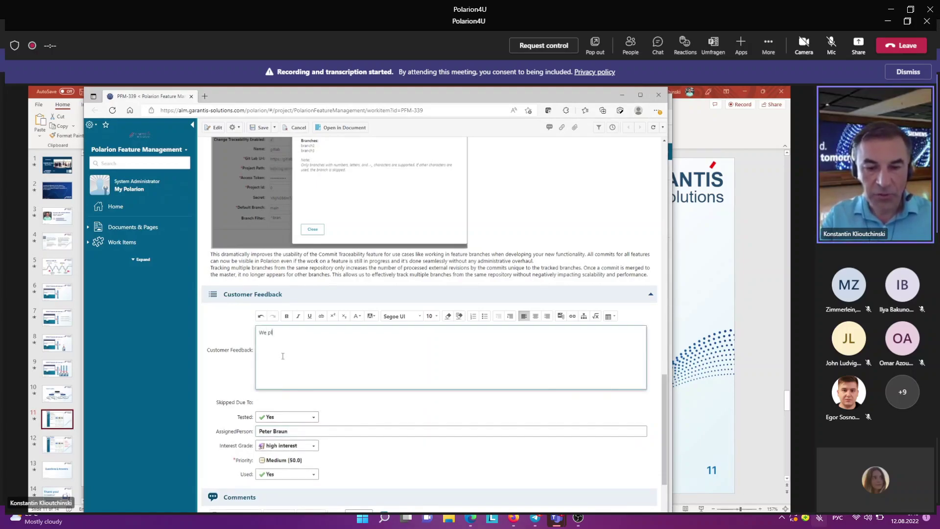
type("an to use in")
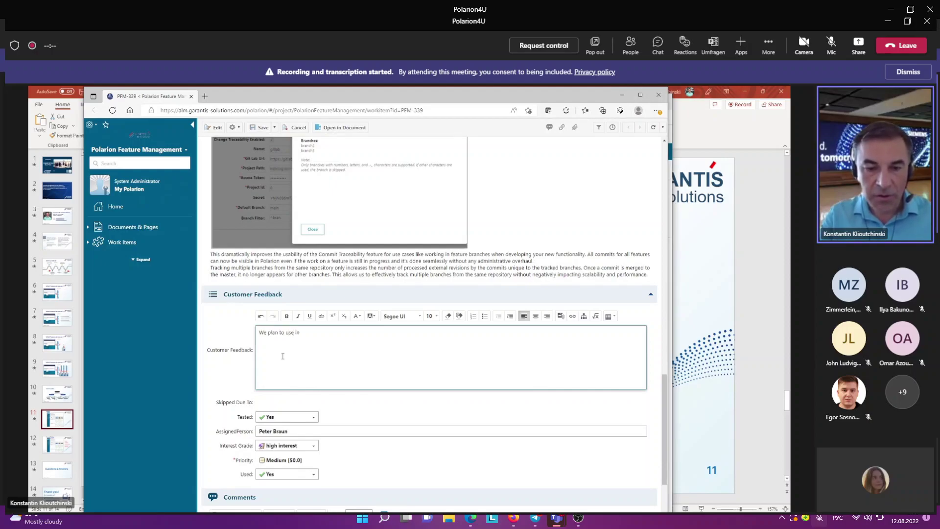
type(" QA and ")
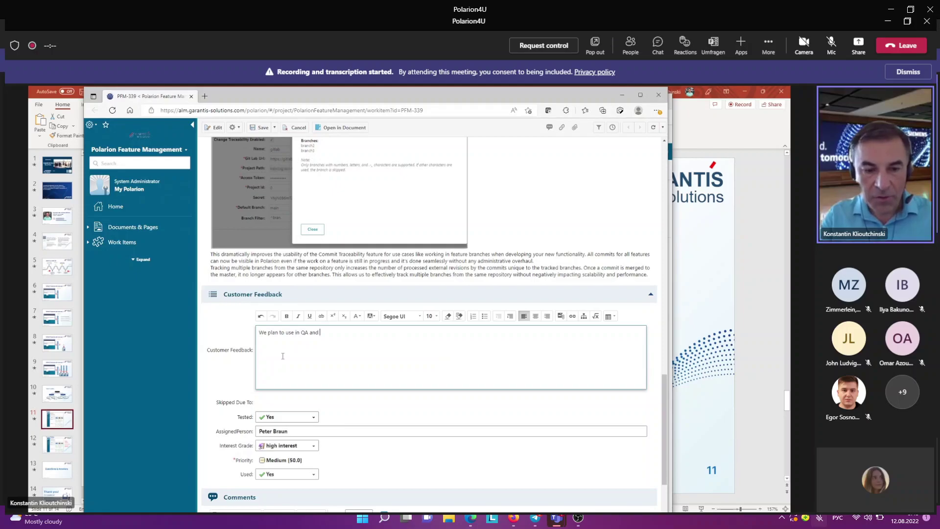
type("REQ c")
type("epart")
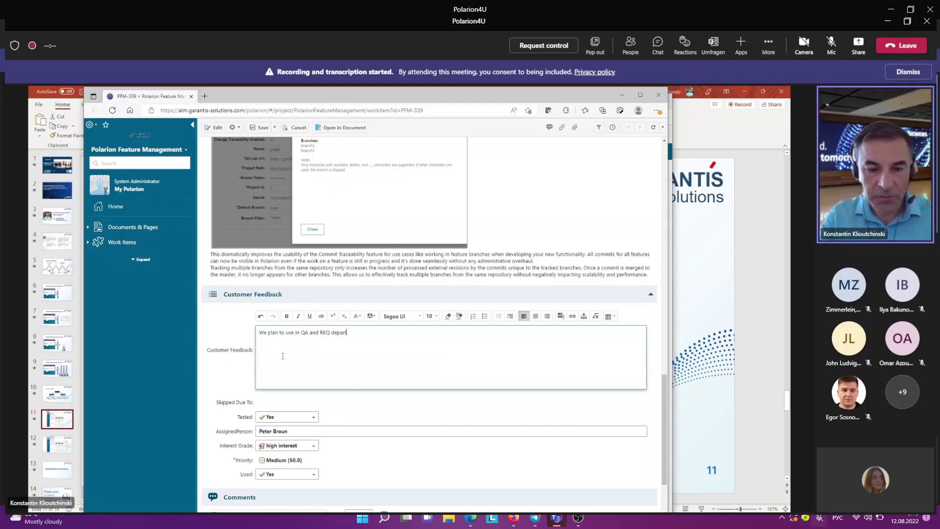
type("ments")
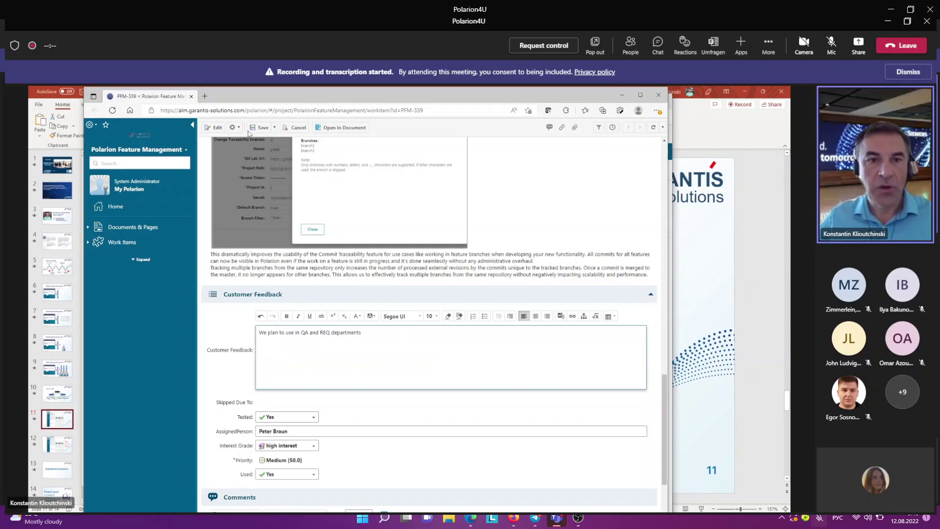
left_click(263, 128)
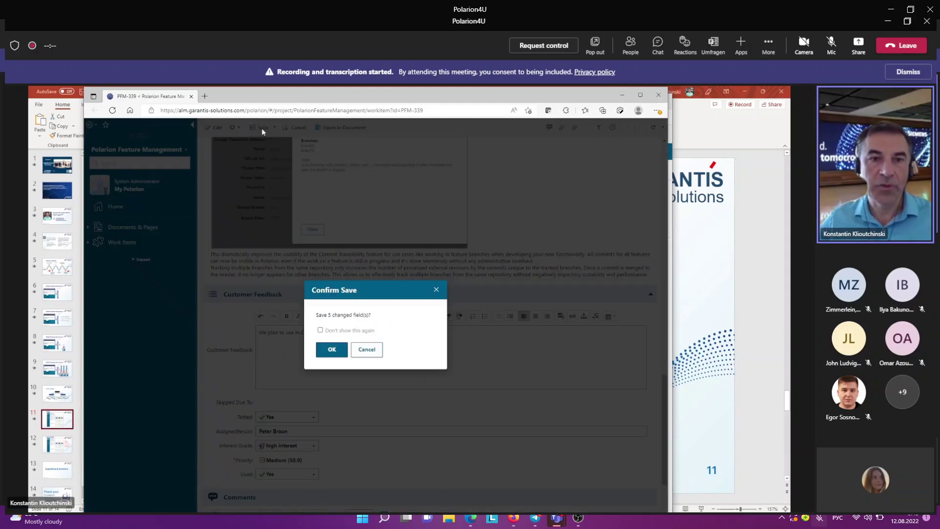
left_click(328, 352)
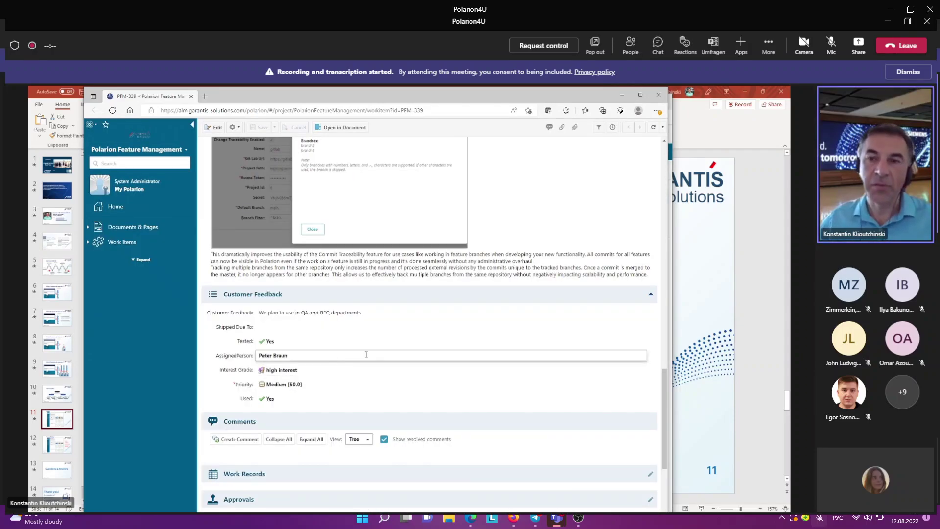
left_click(365, 327)
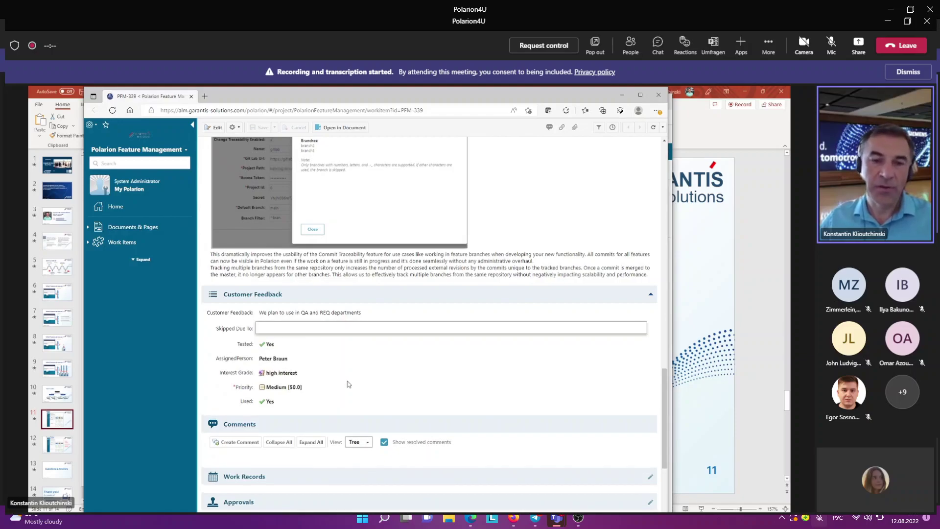
left_click(345, 387)
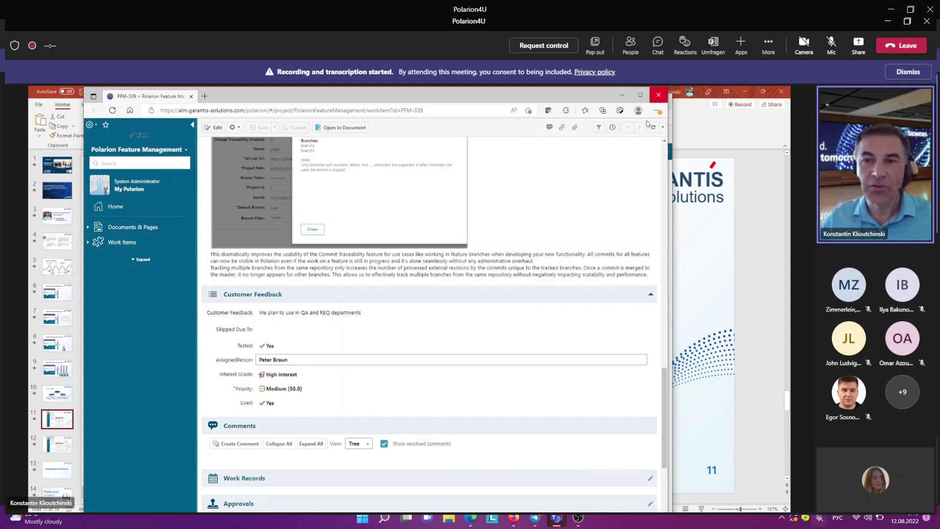
Step: Close the PFM-339 window and open Compare Server Features maximized, comparing MASTER with three servers
left_click(659, 95)
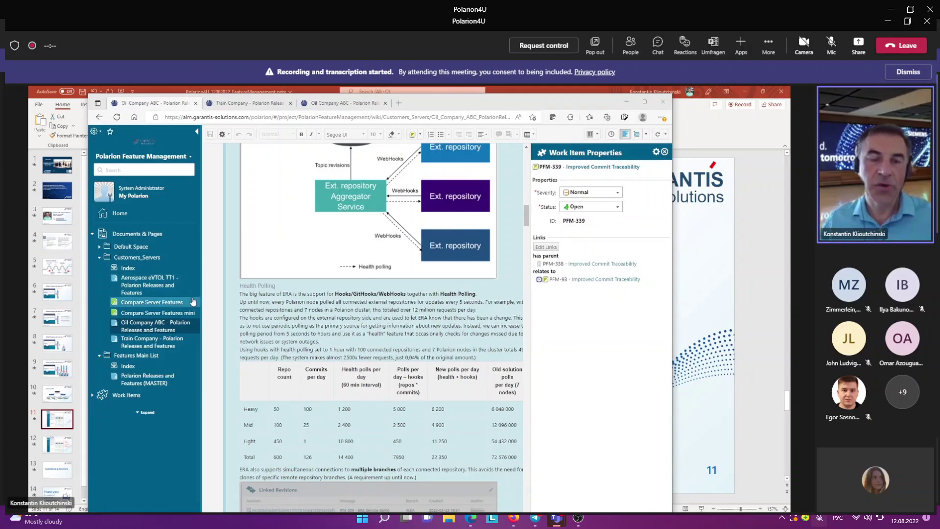
left_click(194, 308)
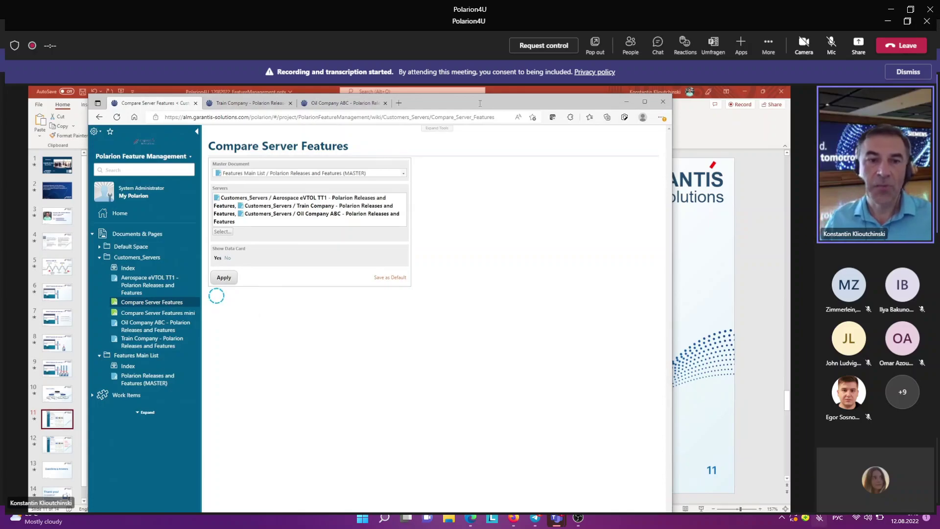
double_click(480, 103)
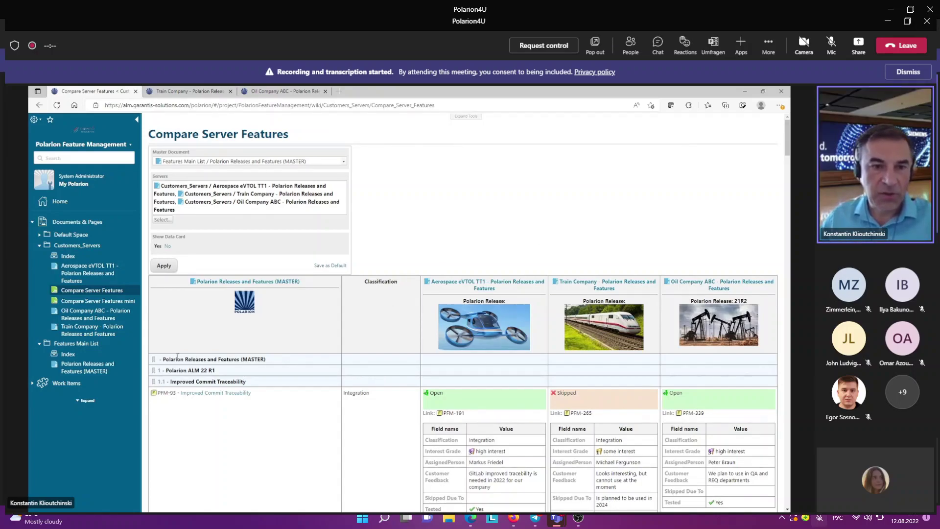
left_click_drag(278, 361, 162, 359)
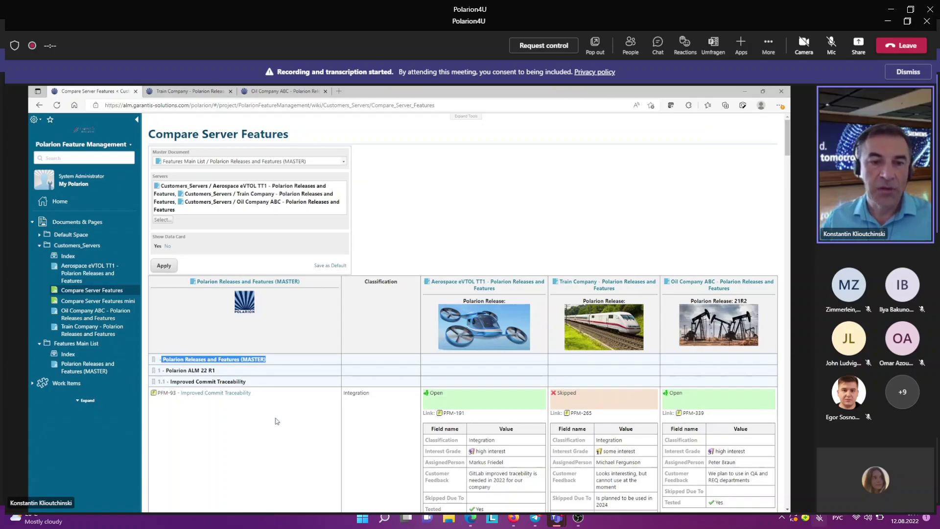
Step: Highlight PFM-93 Improved Commit Traceability, Oil Company's release 21R2 and the Integration classification
left_click_drag(268, 398, 215, 395)
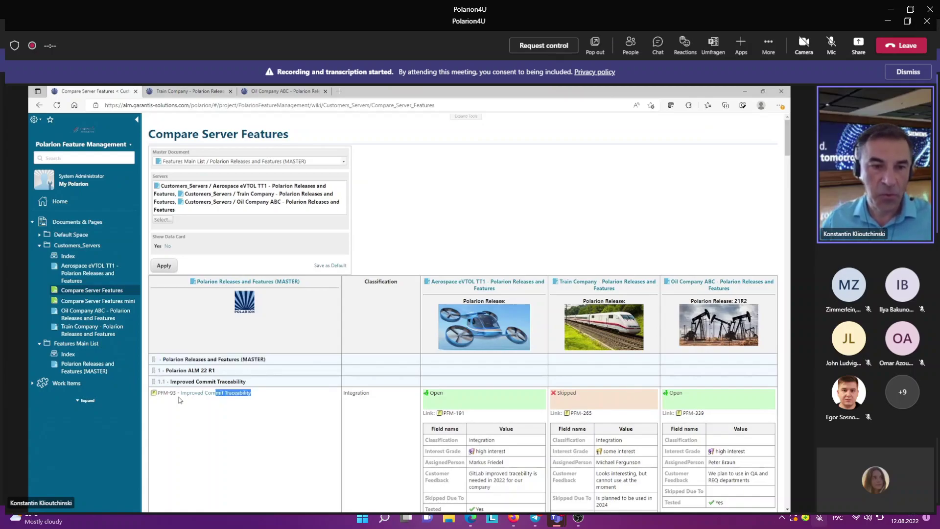
left_click_drag(155, 394, 154, 394)
left_click(154, 394)
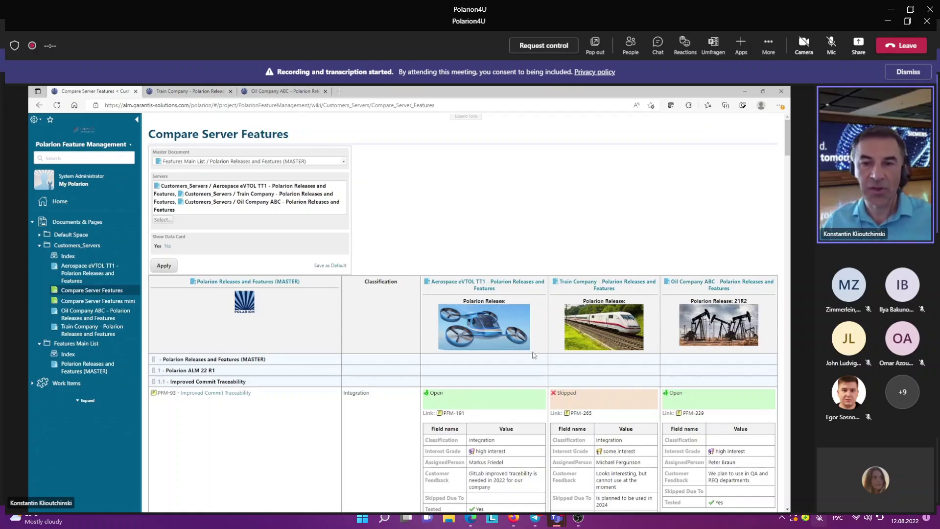
scroll(533, 360, "down", 3)
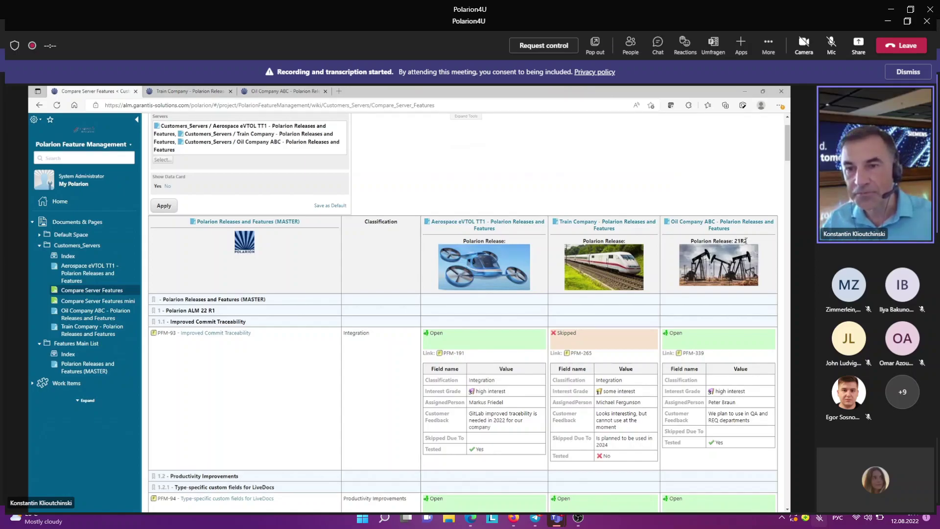
left_click_drag(748, 241, 735, 240)
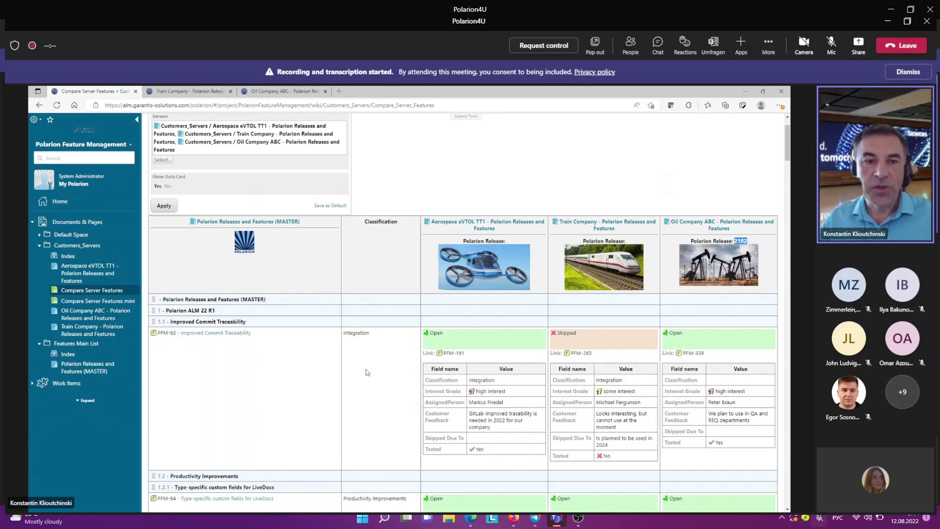
scroll(367, 372, "down", 2)
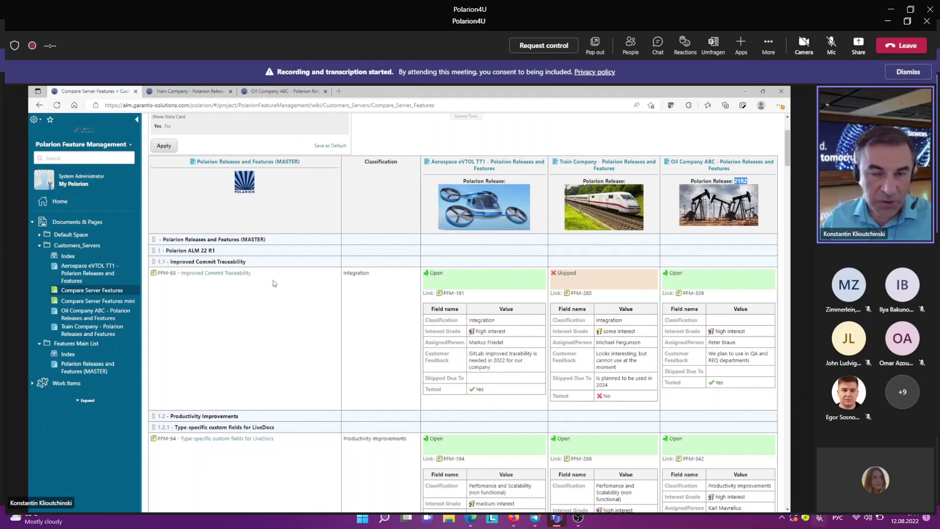
double_click(363, 273)
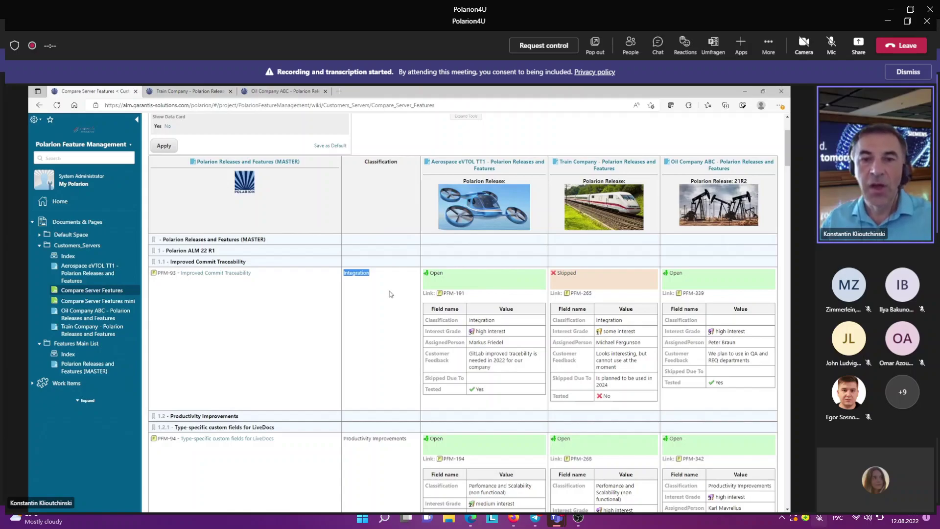
left_click(454, 278)
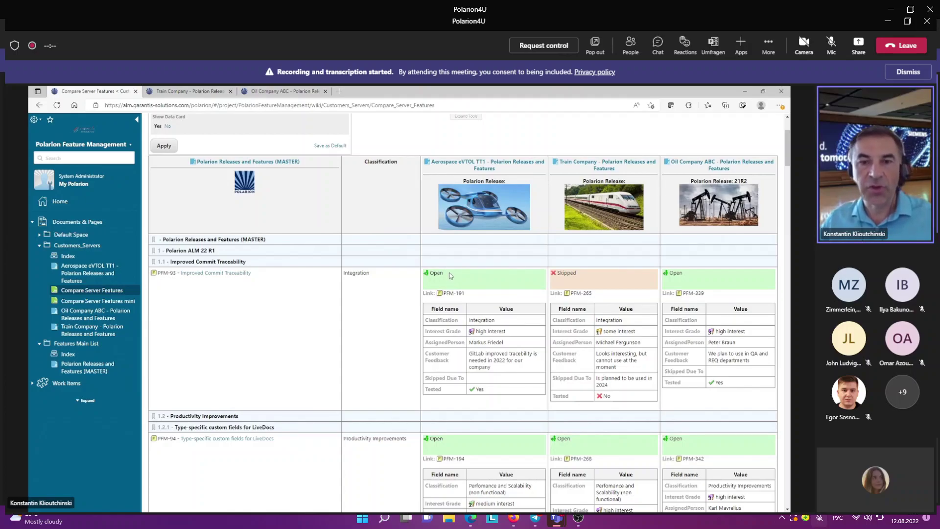
Step: Open the Aerospace item PFM-191's Work Item Properties beside the table and start narrowing it
left_click_drag(442, 274, 431, 274)
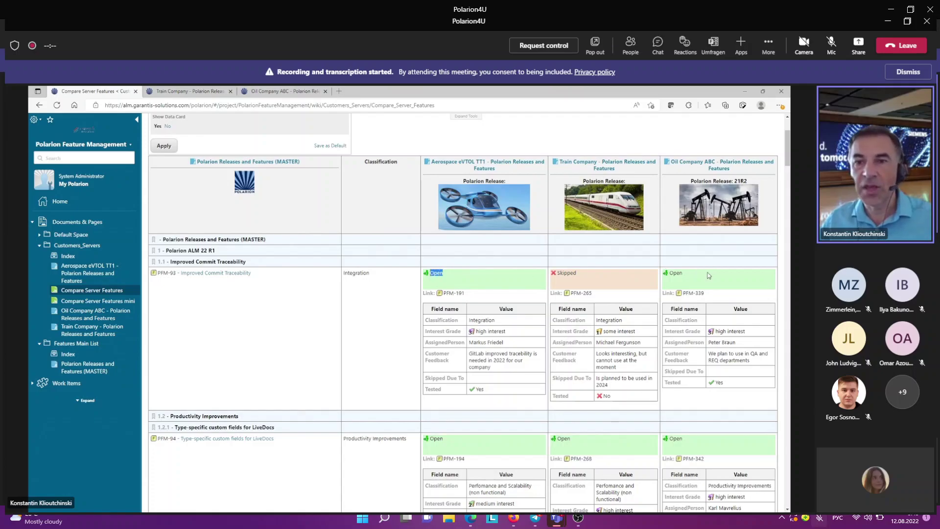
left_click(711, 275)
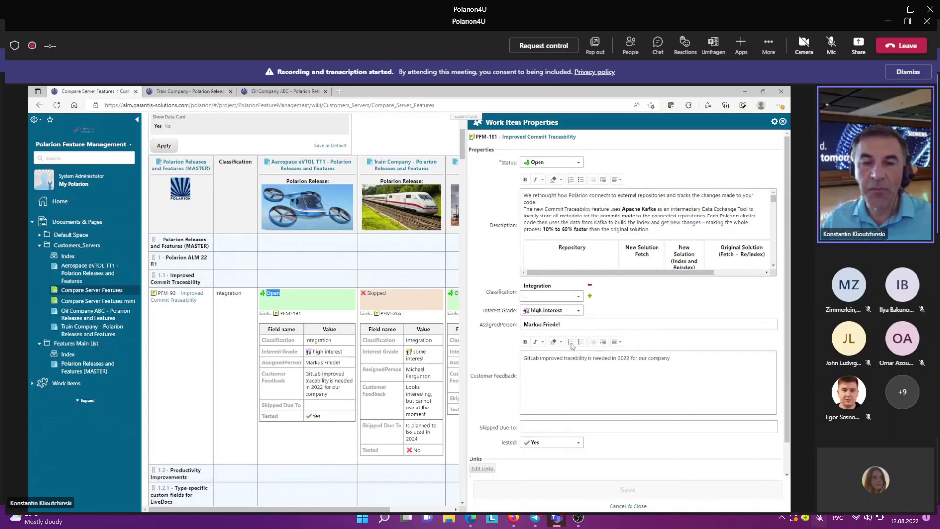
left_click_drag(464, 343, 571, 342)
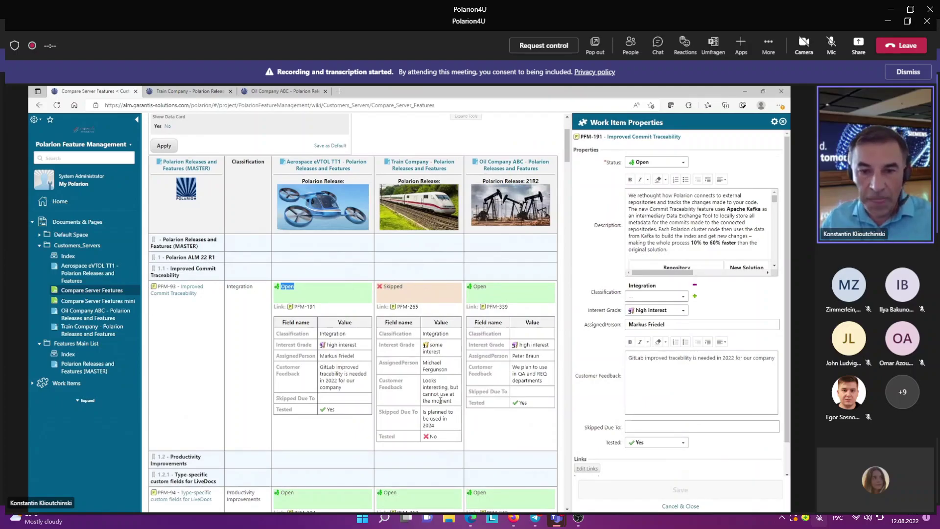
Step: Highlight Train PFM-265's skip reason and assignee, then Aerospace PFM-191's interest, assignee, feedback and Tested values
left_click_drag(436, 426, 424, 412)
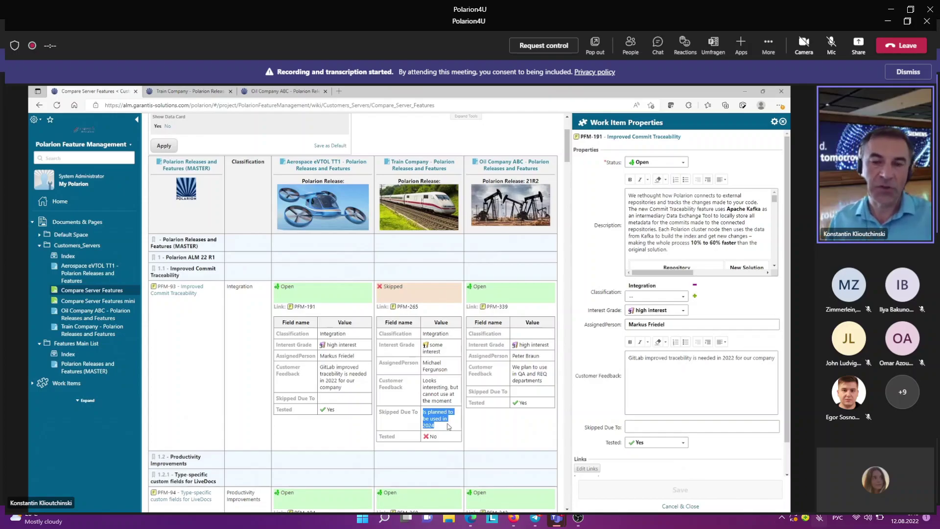
left_click(450, 372)
mouse_move(427, 363)
left_mouse_down()
mouse_move(448, 370)
mouse_move(447, 352)
mouse_move(428, 349)
left_mouse_up()
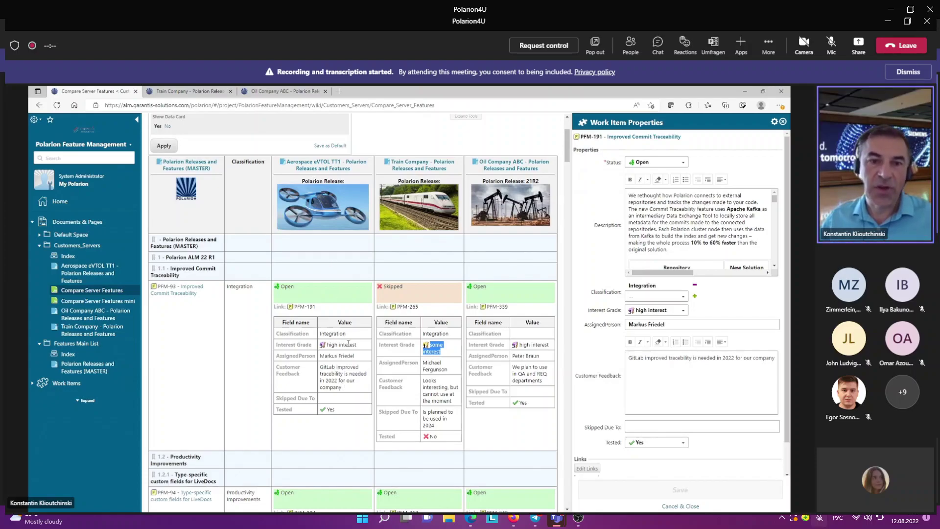
left_click_drag(357, 345, 323, 348)
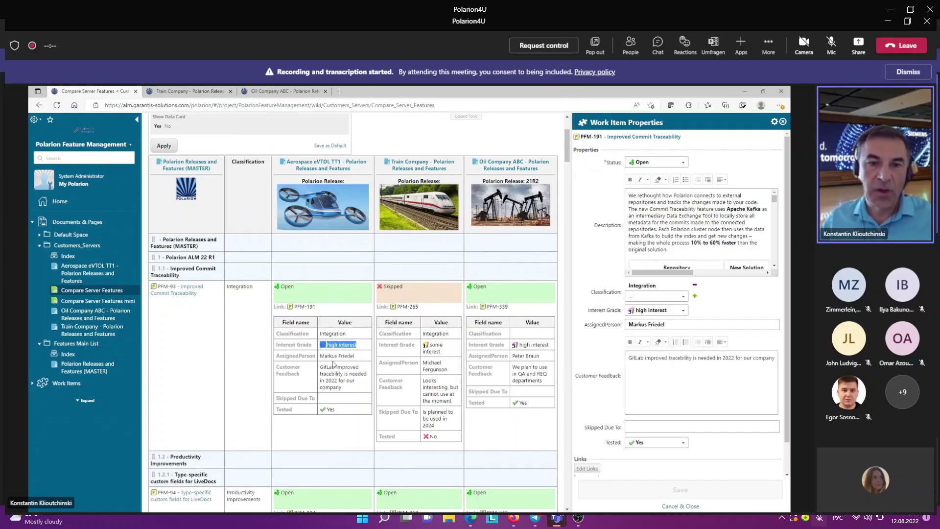
left_click_drag(355, 357, 322, 356)
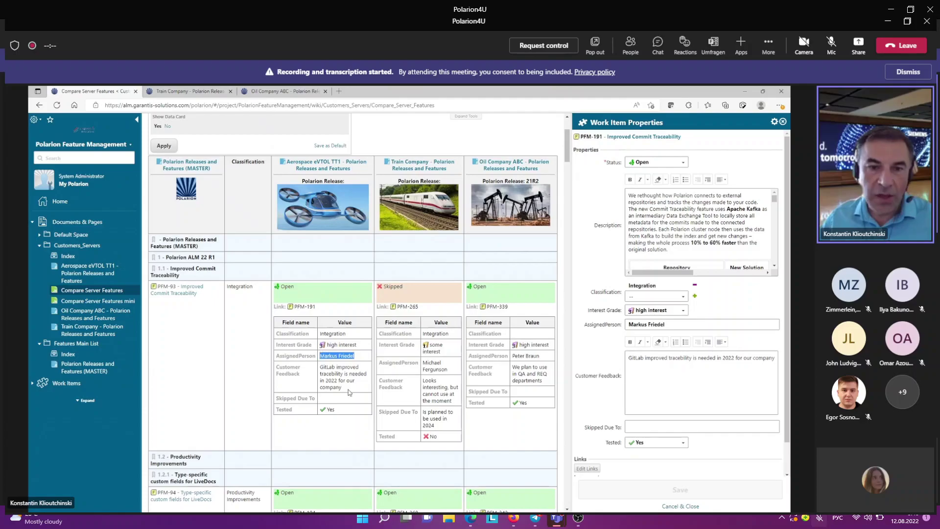
left_click_drag(342, 388, 322, 367)
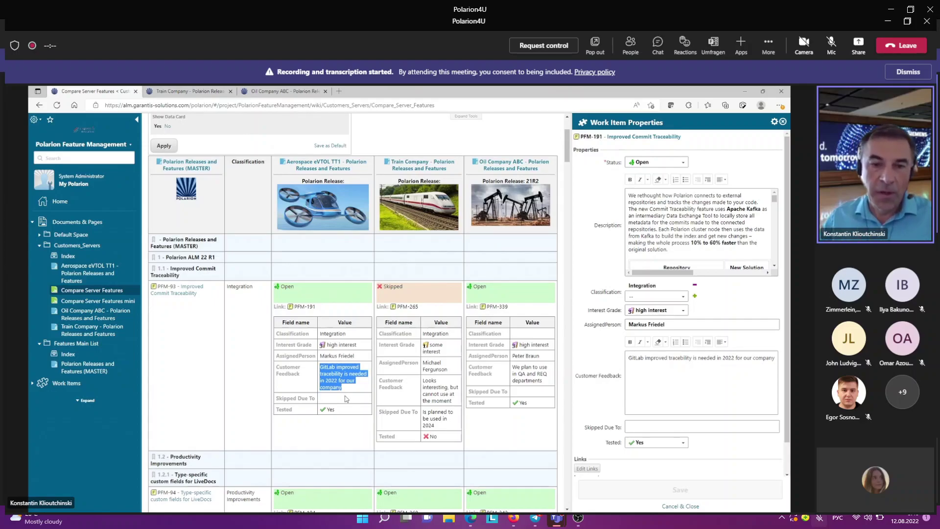
left_click_drag(337, 410, 321, 412)
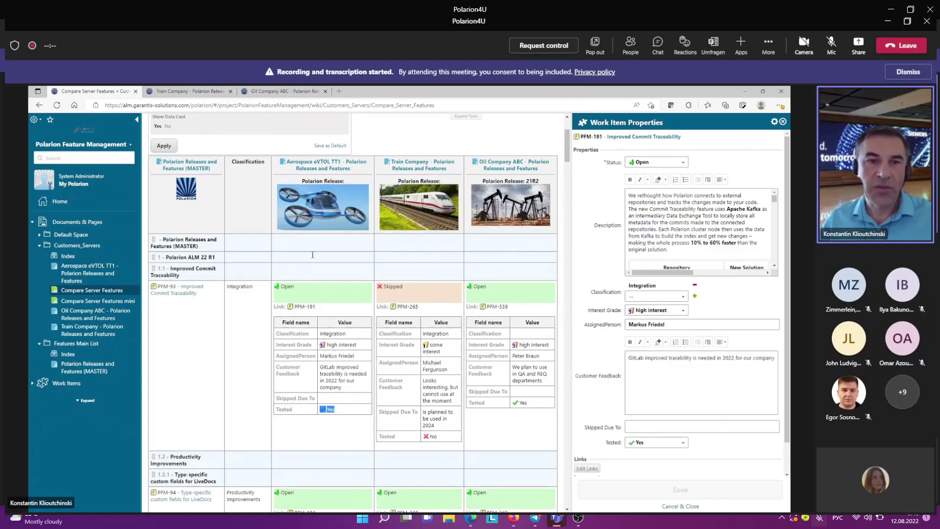
scroll(312, 255, "up", 3)
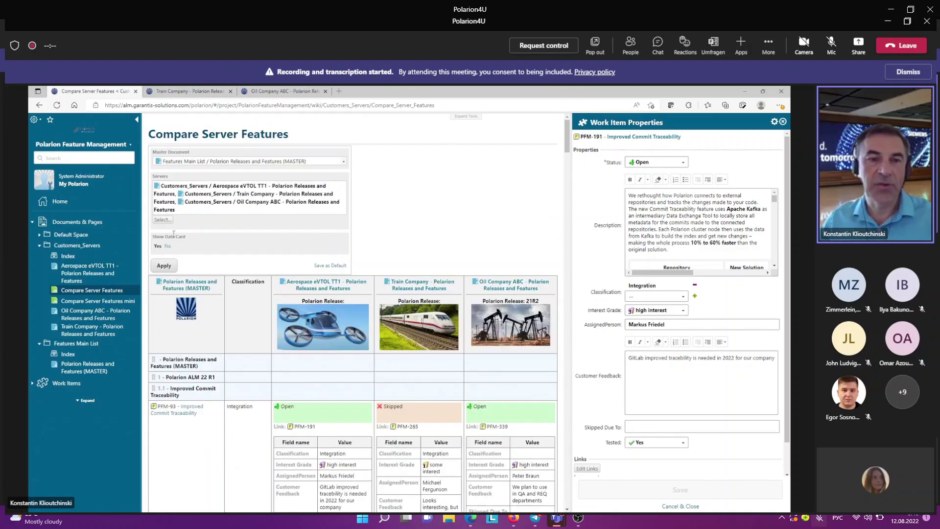
Step: Remove Aerospace eVTOL from the Servers selection and apply, leaving Train Company and Oil Company ABC
left_click(167, 220)
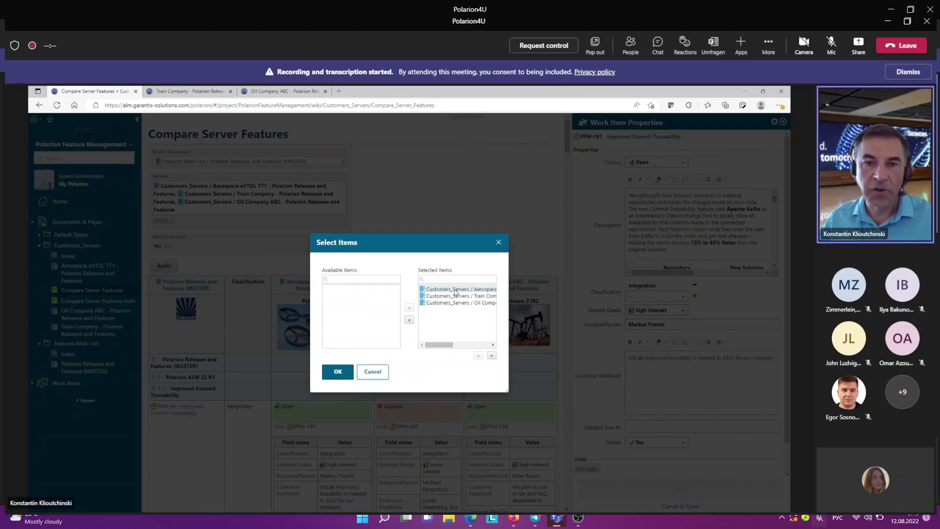
double_click(451, 290)
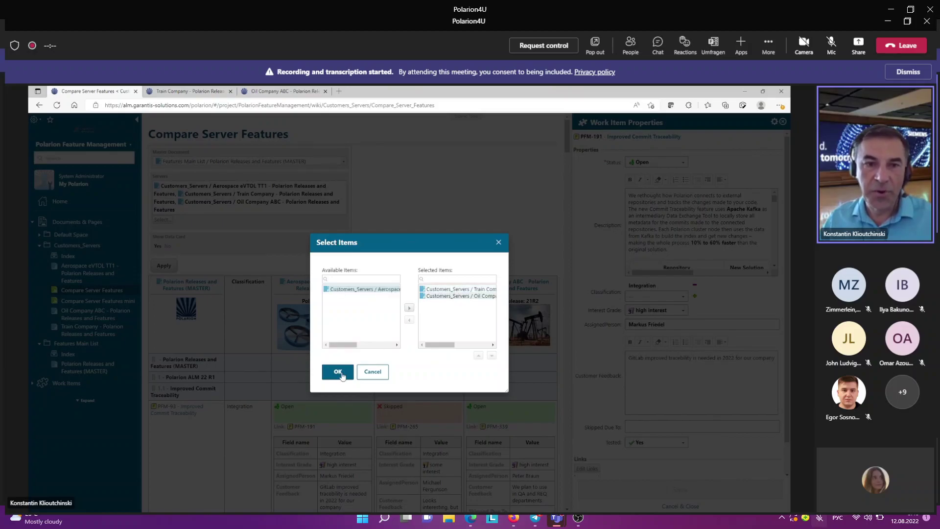
key("Return")
left_click(166, 255)
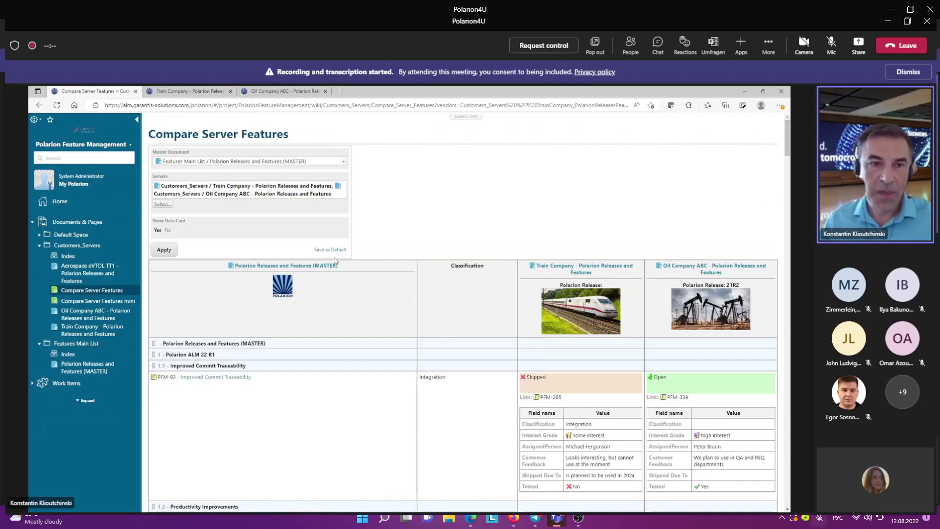
Step: Switch Show Data Card to Yes and apply it to reload the comparison
left_click(165, 251)
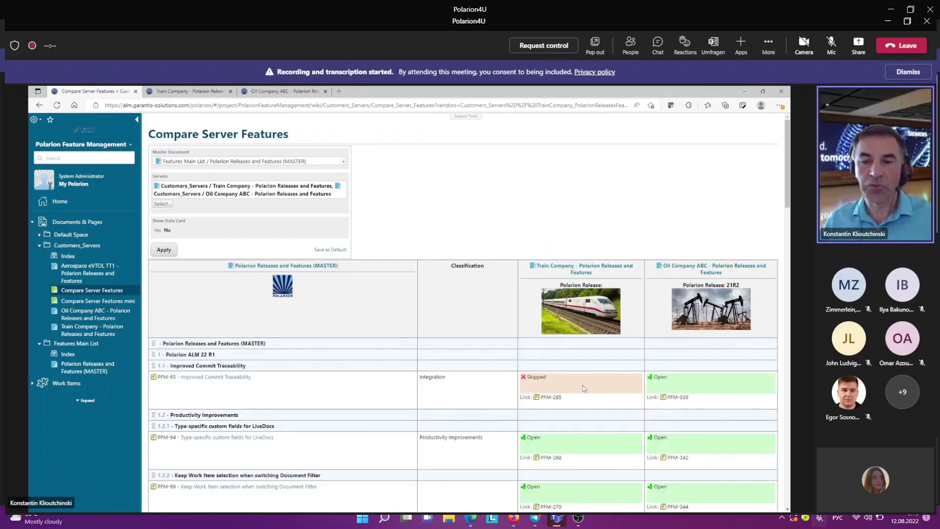
scroll(584, 387, "down", 3)
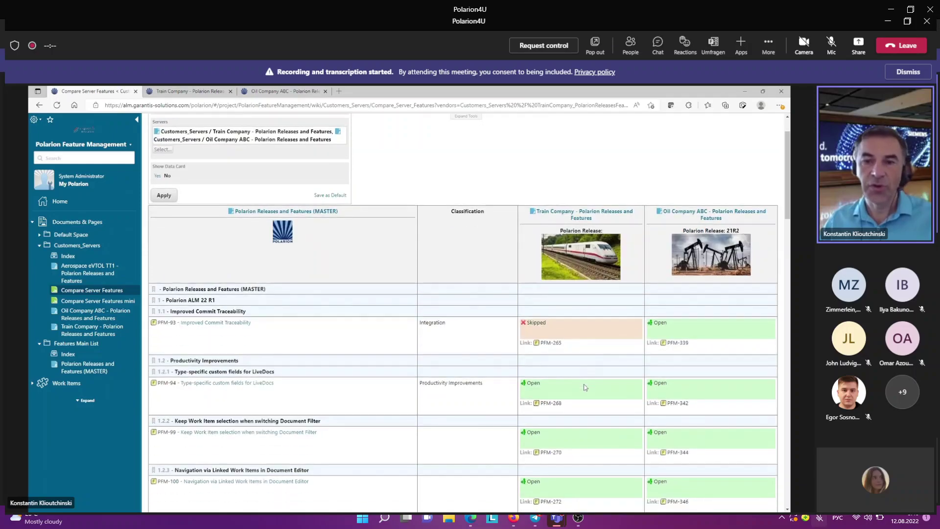
scroll(583, 388, "down", 4)
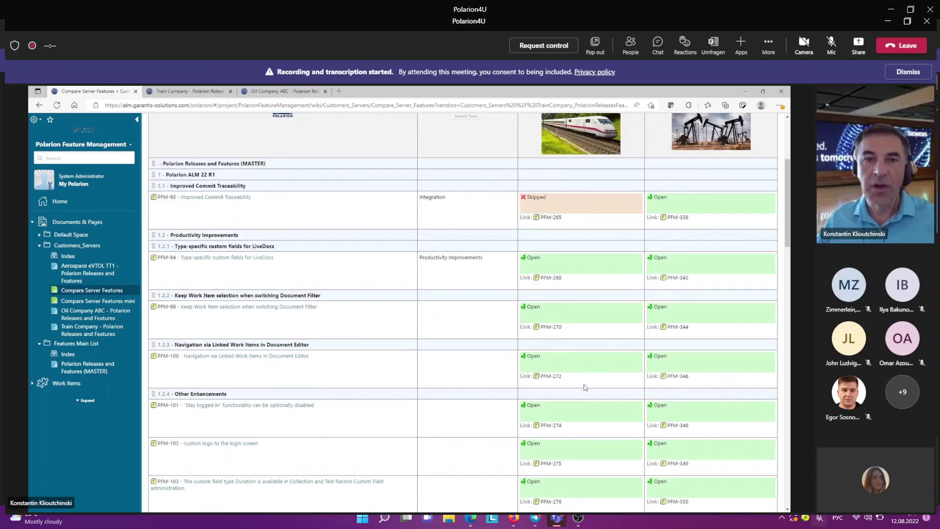
scroll(584, 388, "up", 7)
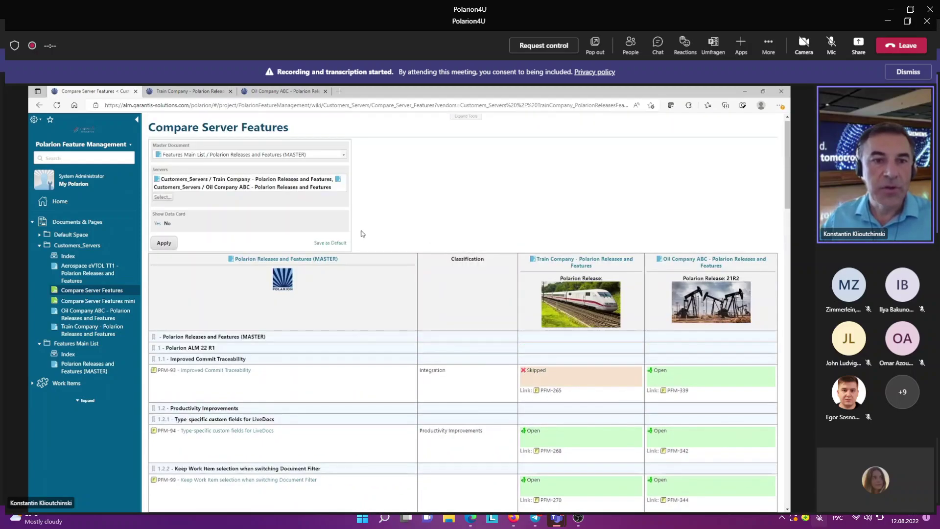
left_click(163, 250)
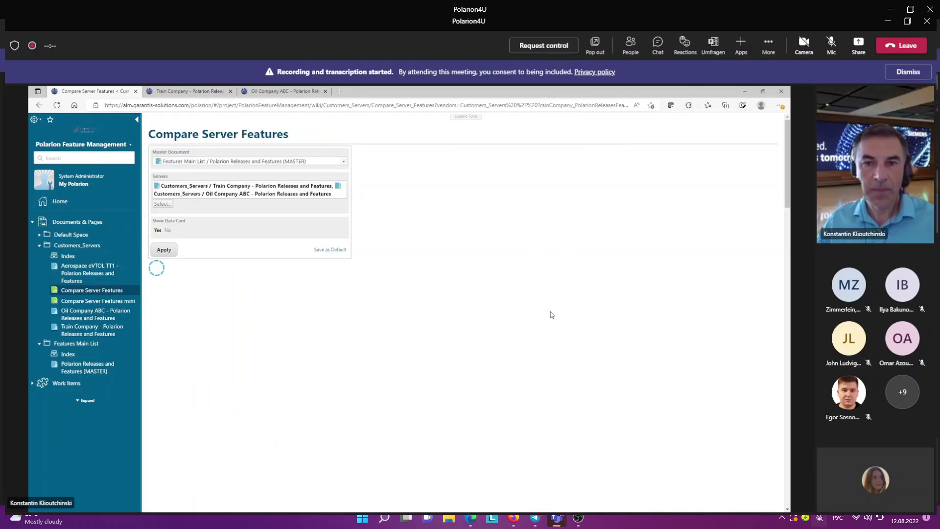
Step: Review each server's feedback field tables, then move the browser aside to show the PowerPoint deck
scroll(522, 319, "down", 3)
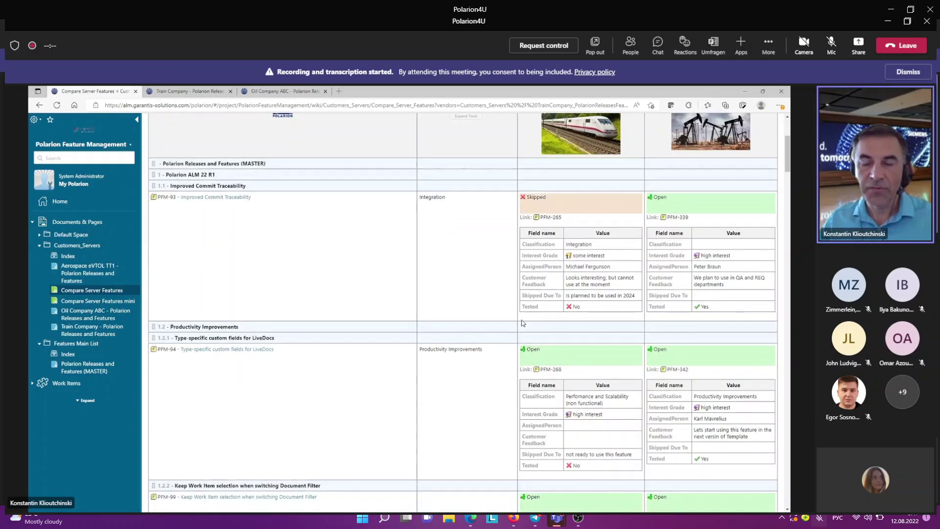
scroll(522, 319, "down", 2)
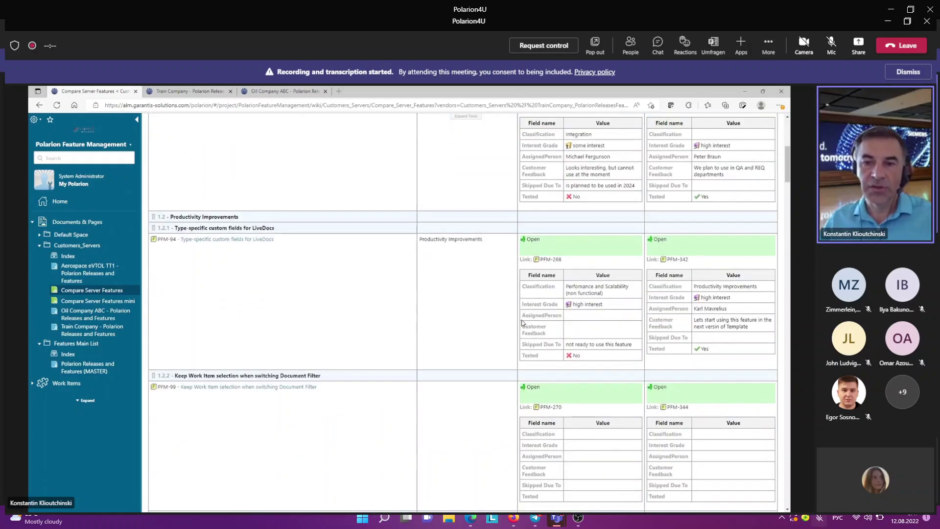
scroll(522, 323, "down", 5)
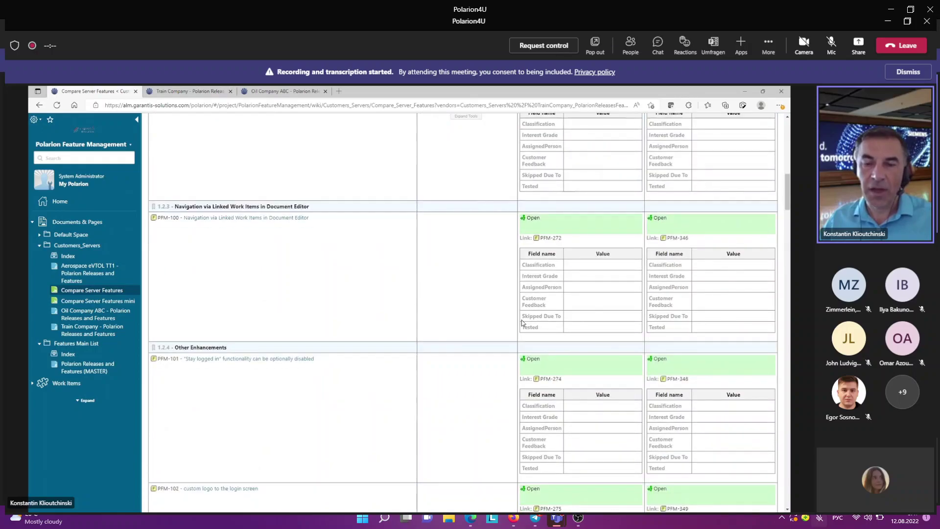
scroll(522, 322, "down", 3)
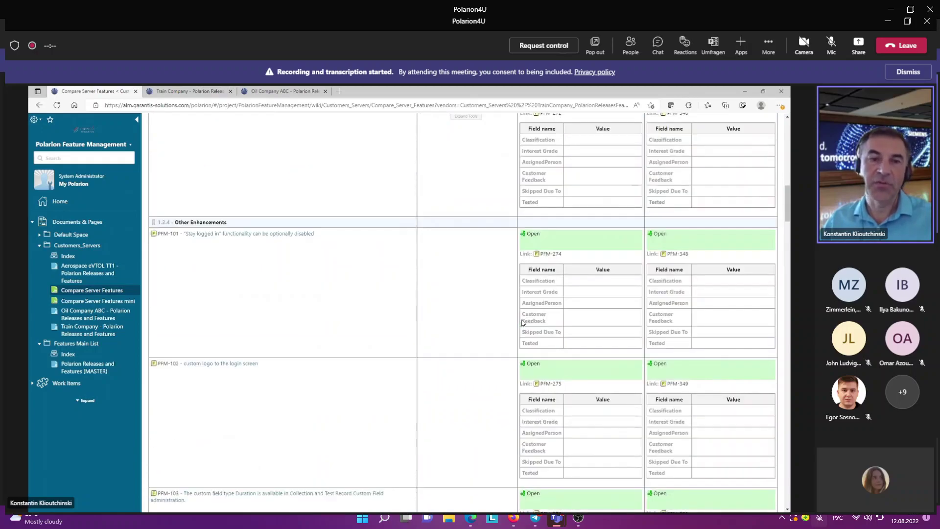
scroll(522, 322, "down", 5)
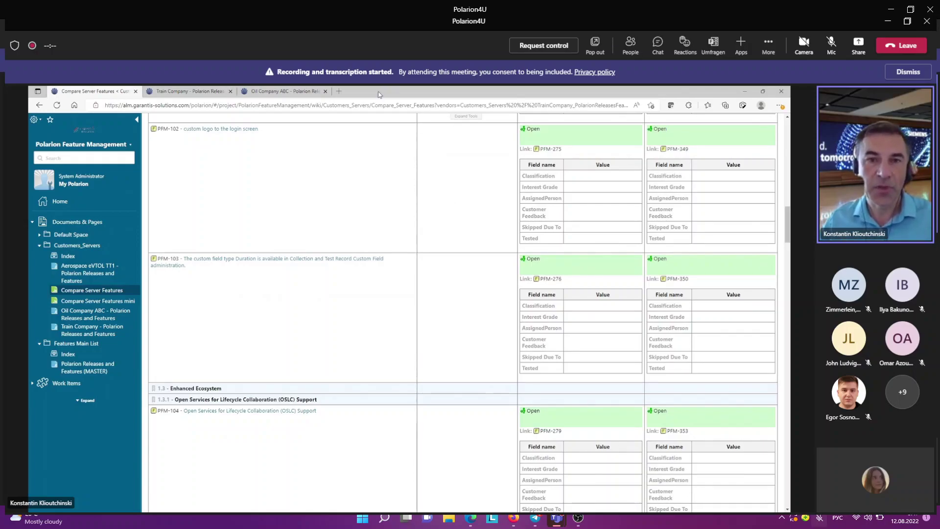
left_click_drag(384, 91, 790, 153)
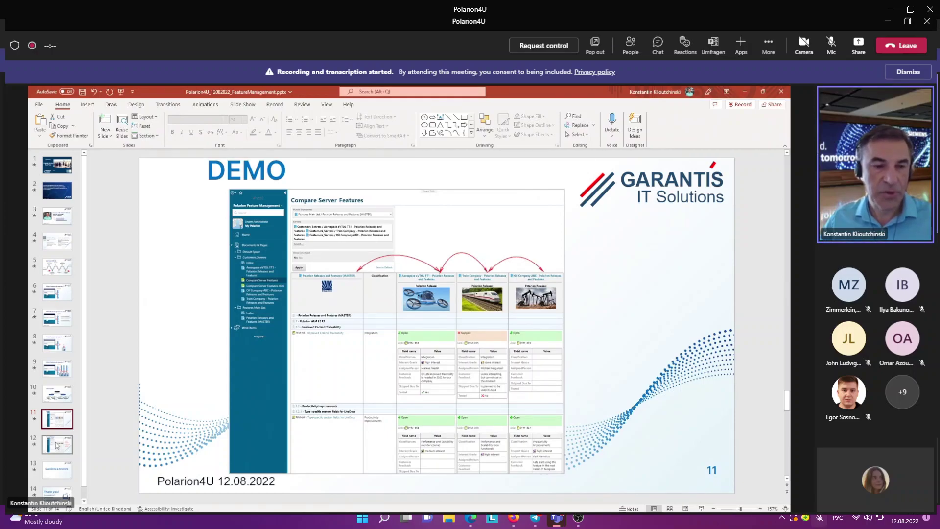
Step: Advance the deck to slide 12 'Focus Points' and bring the Polarion browser back in front
left_click(57, 445)
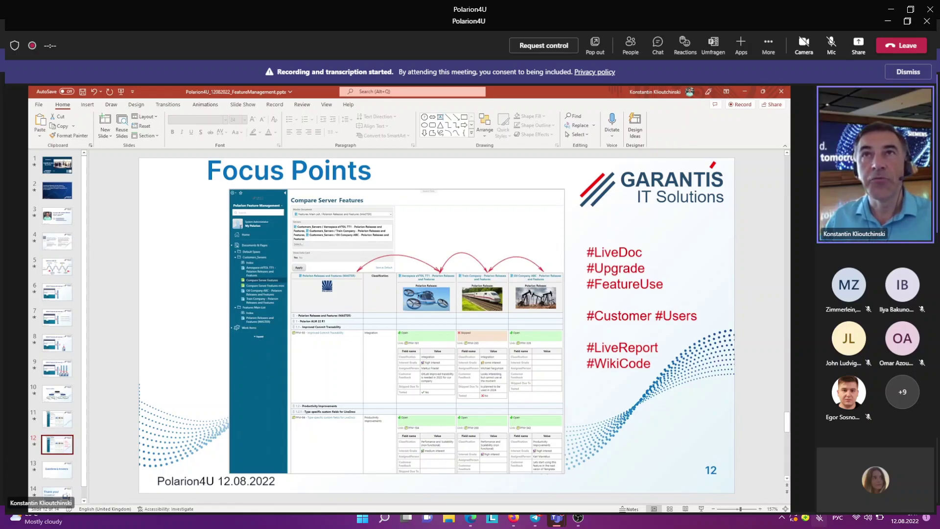
left_click_drag(791, 186, 474, 133)
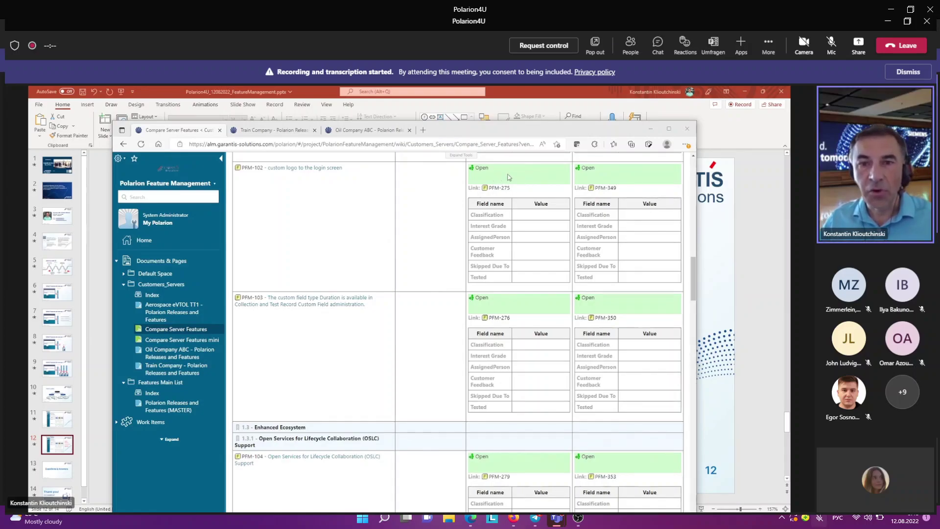
left_click(508, 177)
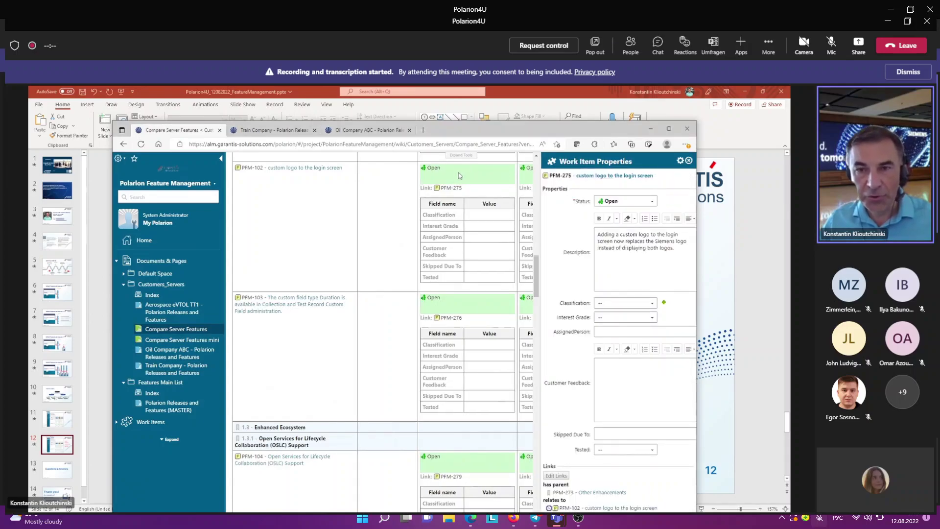
Step: Set PFM-275 to Live Report, high interest, an assigned person and Tested No, then save
left_click(613, 304)
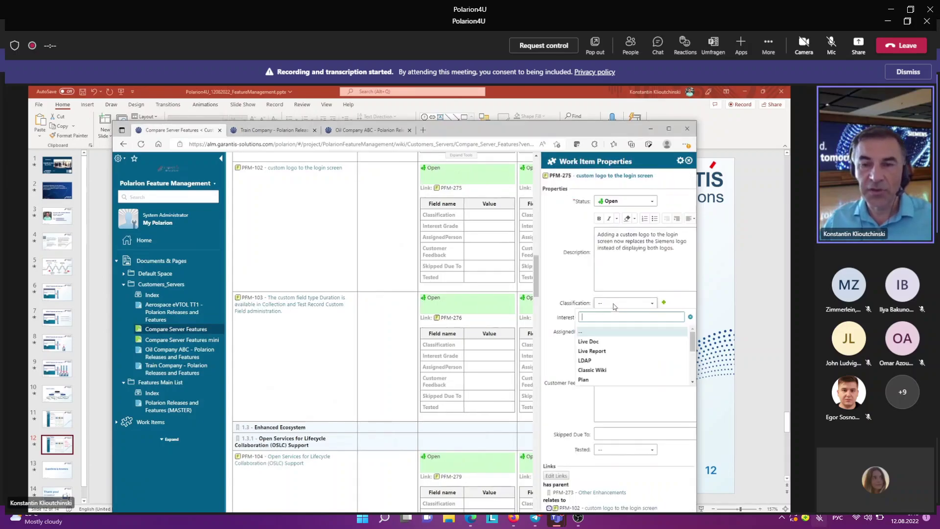
left_click(597, 351)
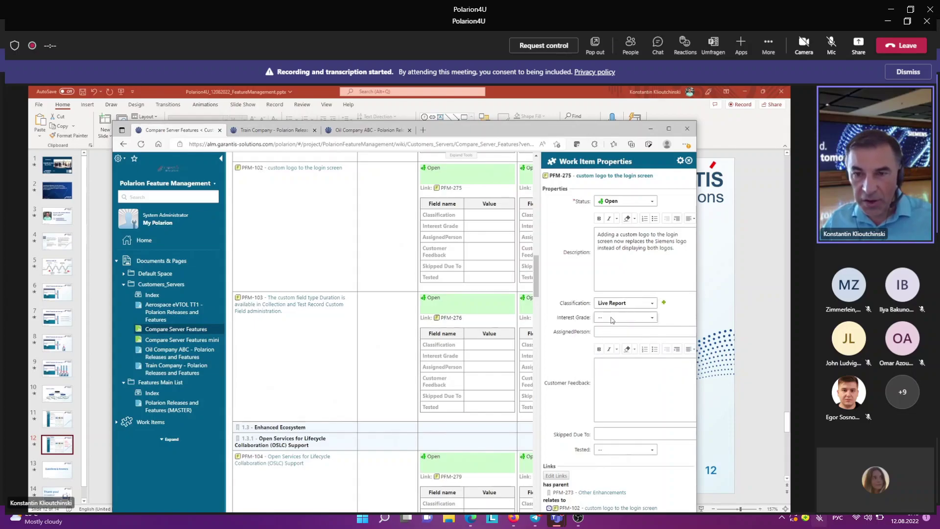
left_click(612, 320)
left_click(618, 382)
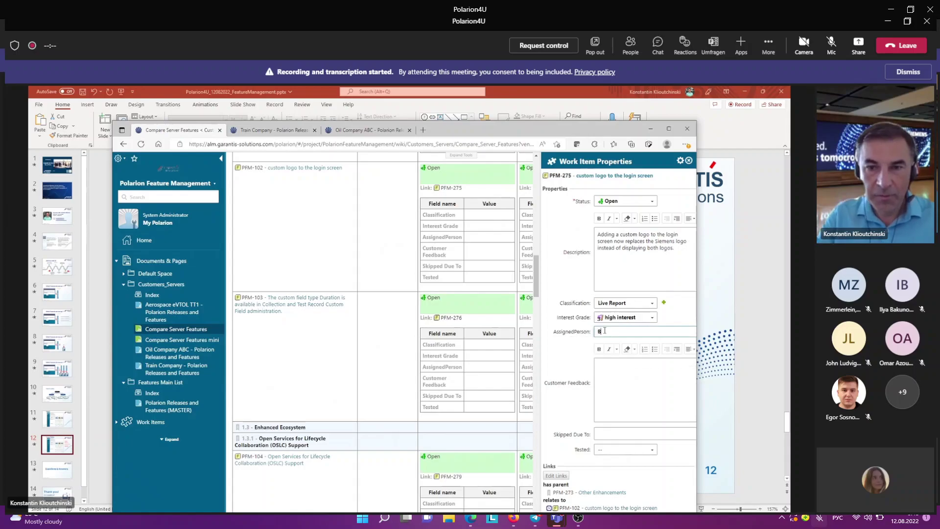
type("Braun")
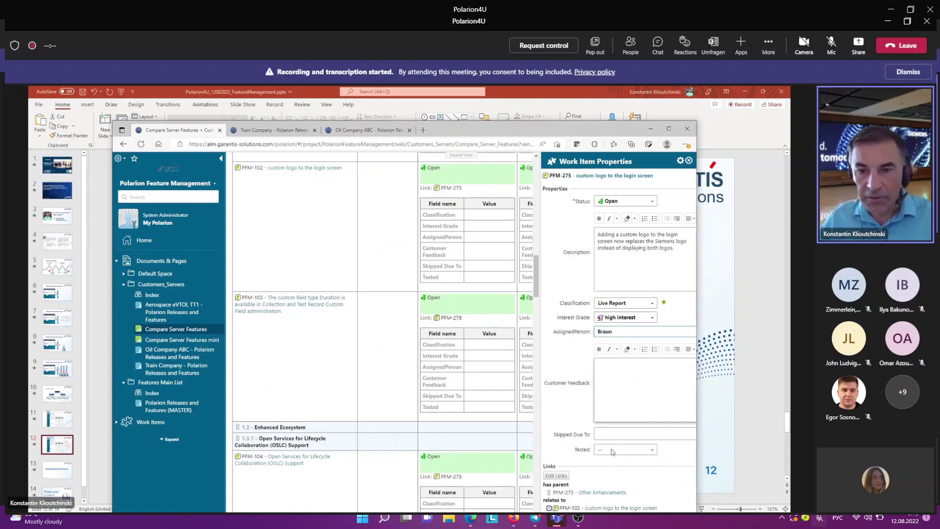
left_click(612, 451)
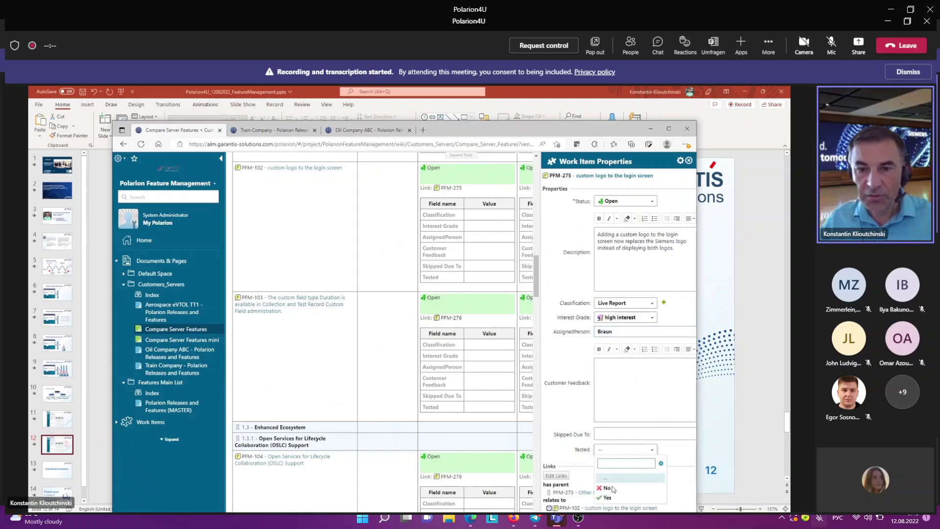
left_click(614, 488)
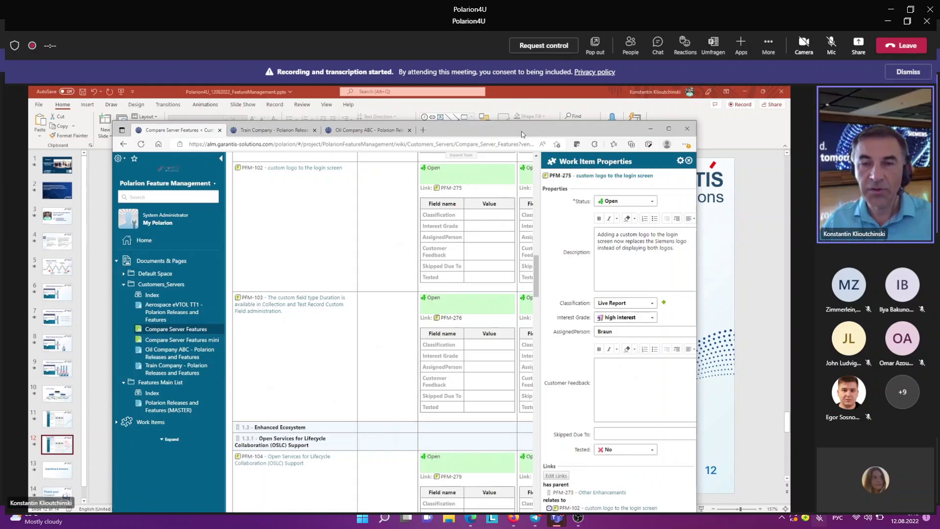
double_click(522, 131)
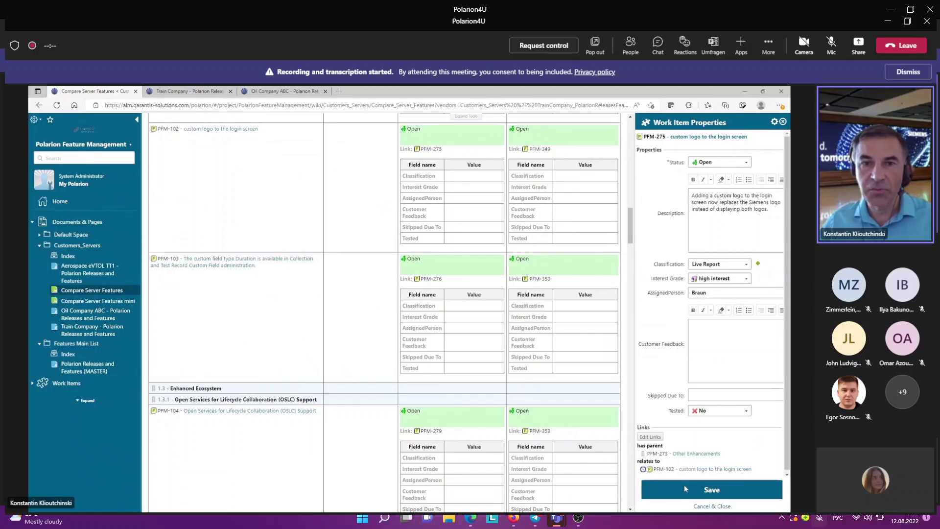
left_click(684, 485)
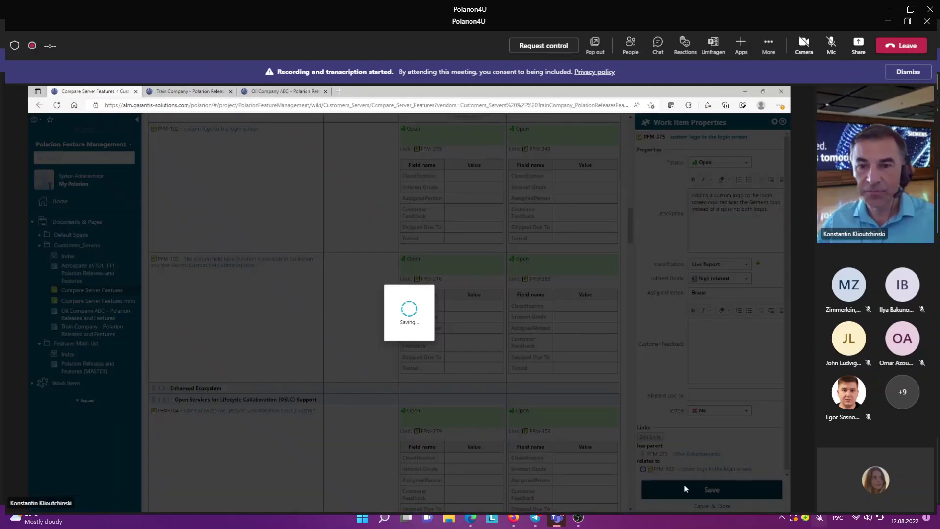